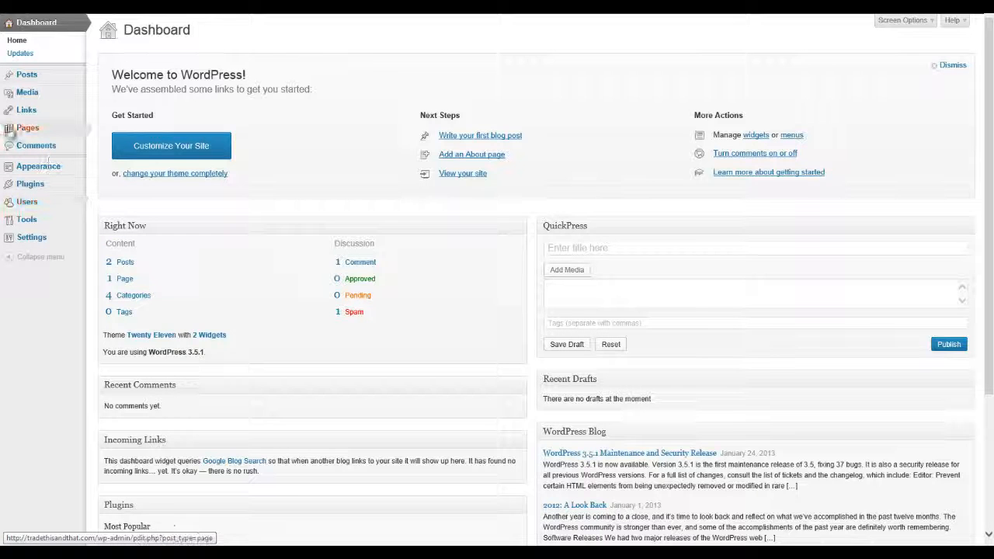
Step: Start a plugin upload from the Plugins page and choose the get-acquainted-v1.03 zip file
mouse_move(47, 190)
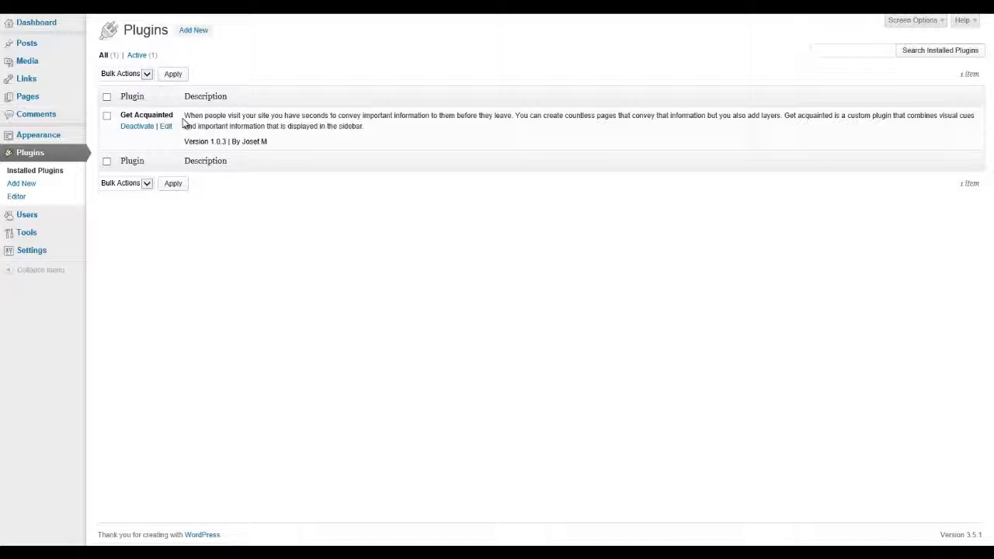
left_click(194, 31)
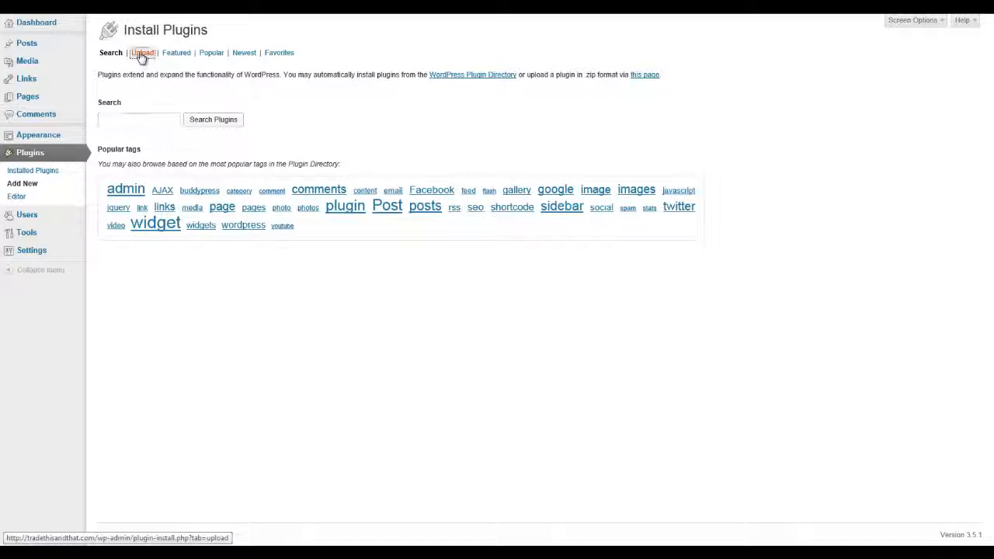
left_click(142, 53)
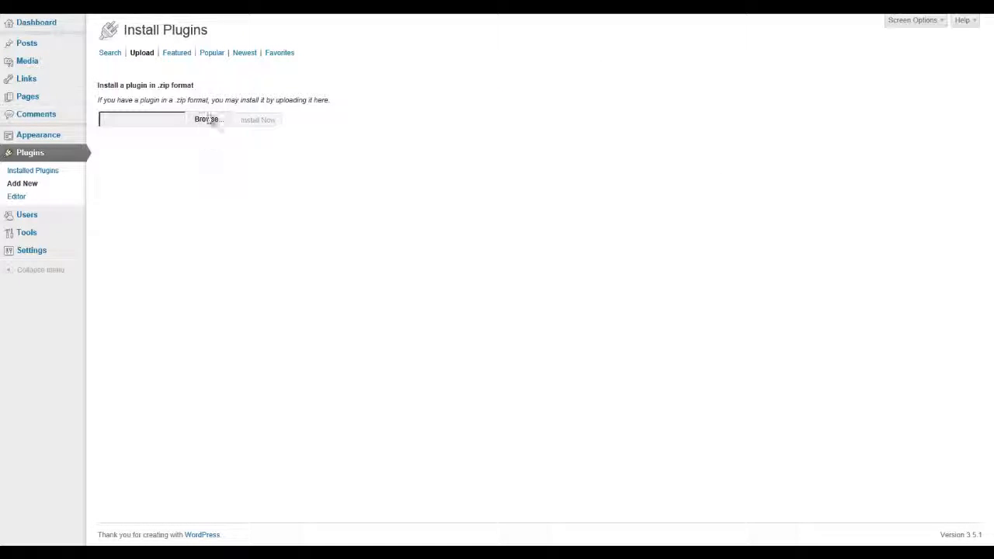
left_click(208, 120)
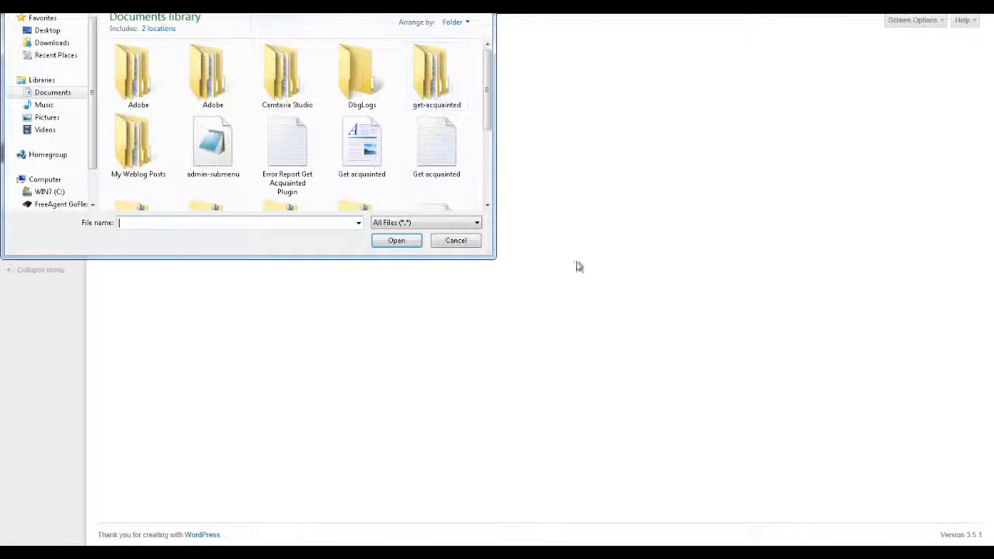
left_click(339, 207)
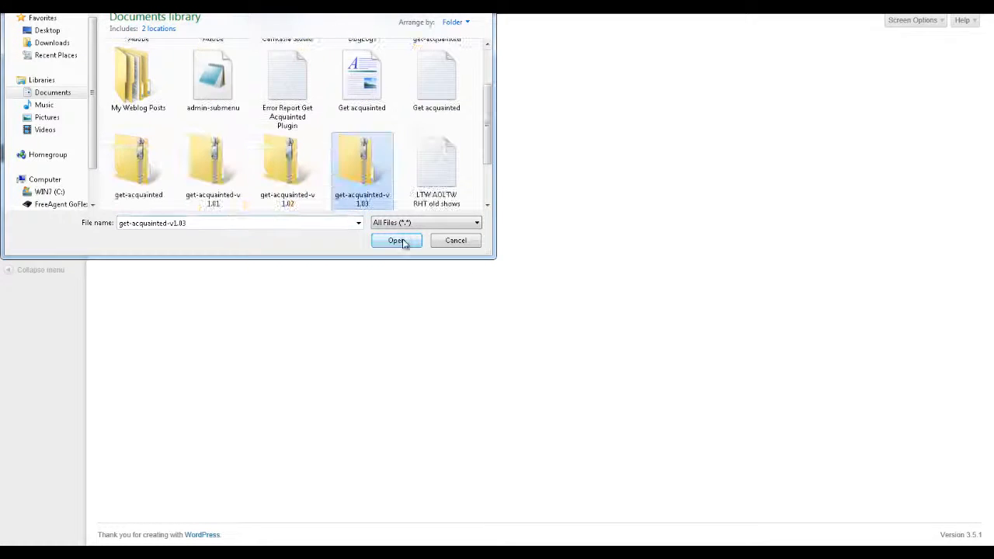
left_click(396, 241)
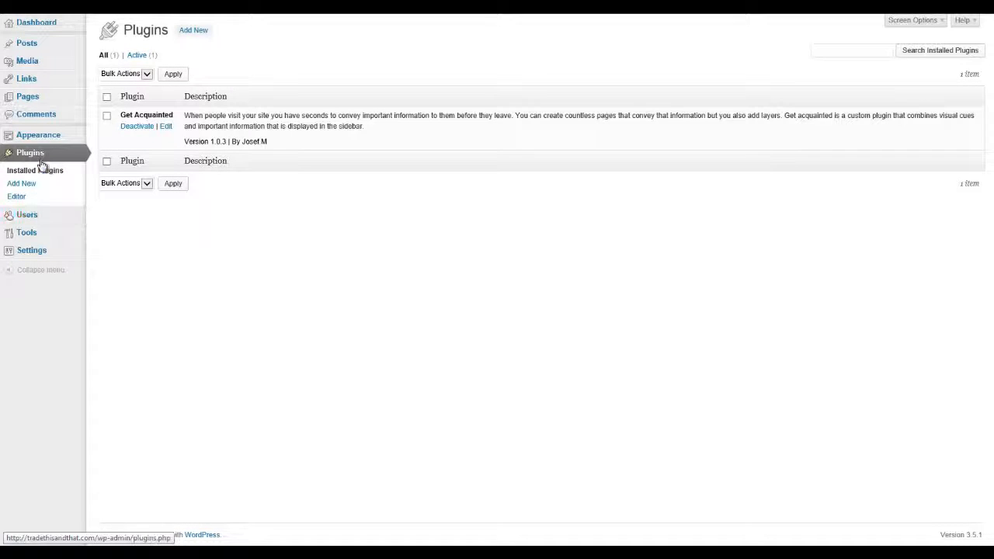
Step: Add a new profile to the Get Acquainted plugin and name it test2
mouse_move(47, 136)
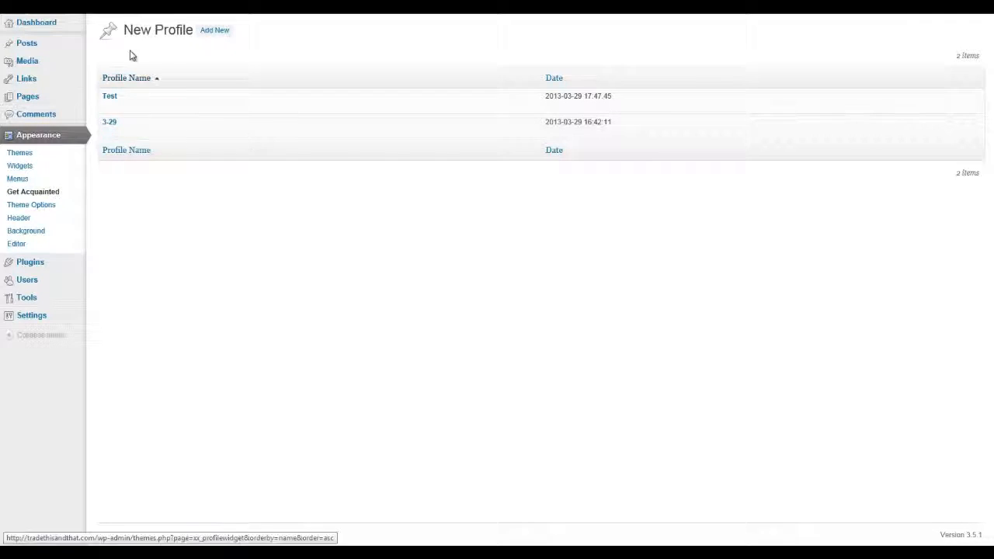
mouse_move(113, 109)
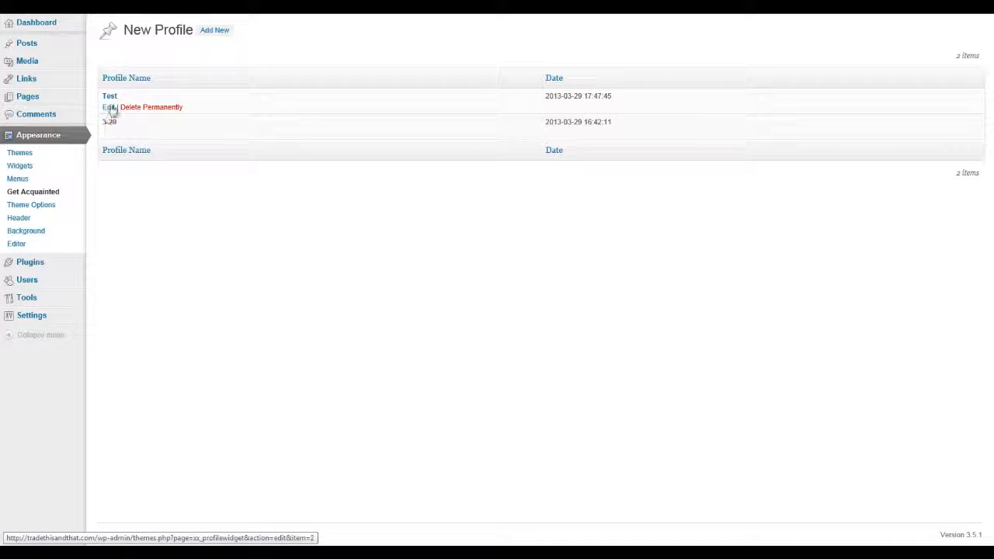
mouse_move(121, 138)
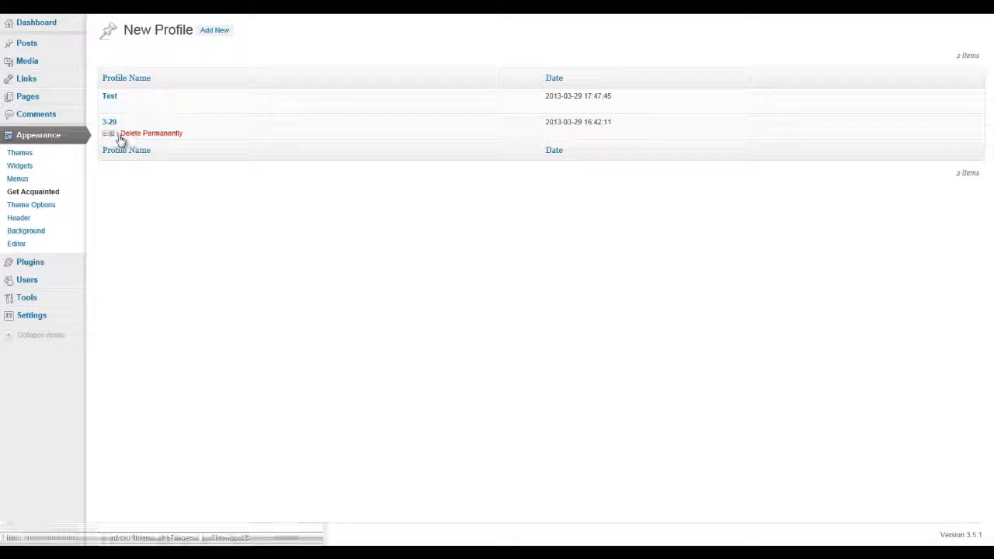
left_click(221, 33)
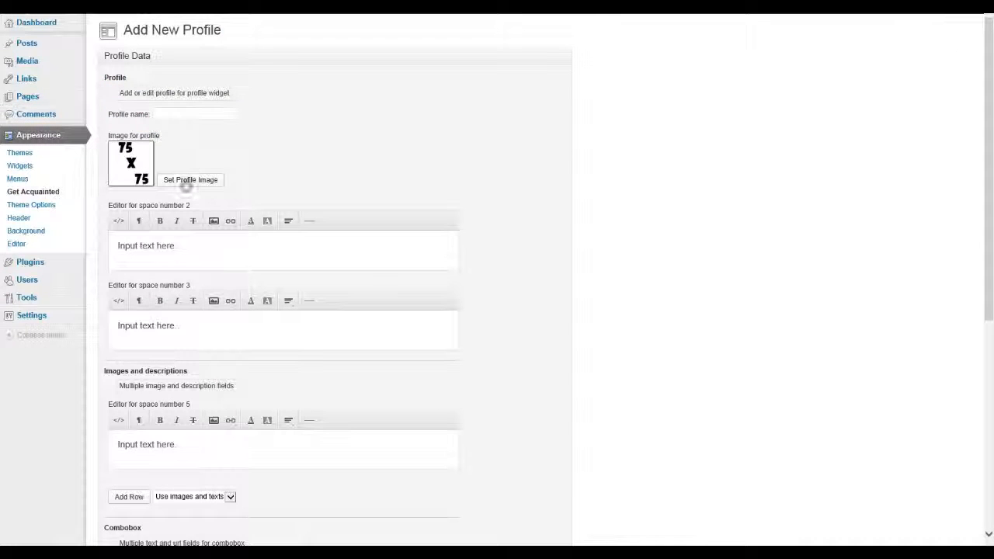
left_click(181, 114)
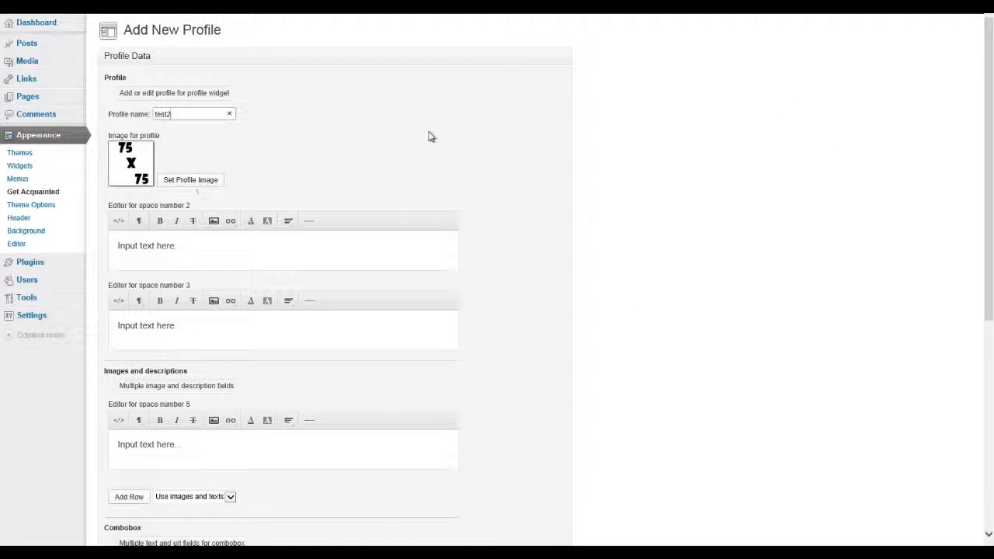
Step: Open the Media Library in a new tab and copy the file URL of the 75 × 75 portrait photo
right_click(32, 64)
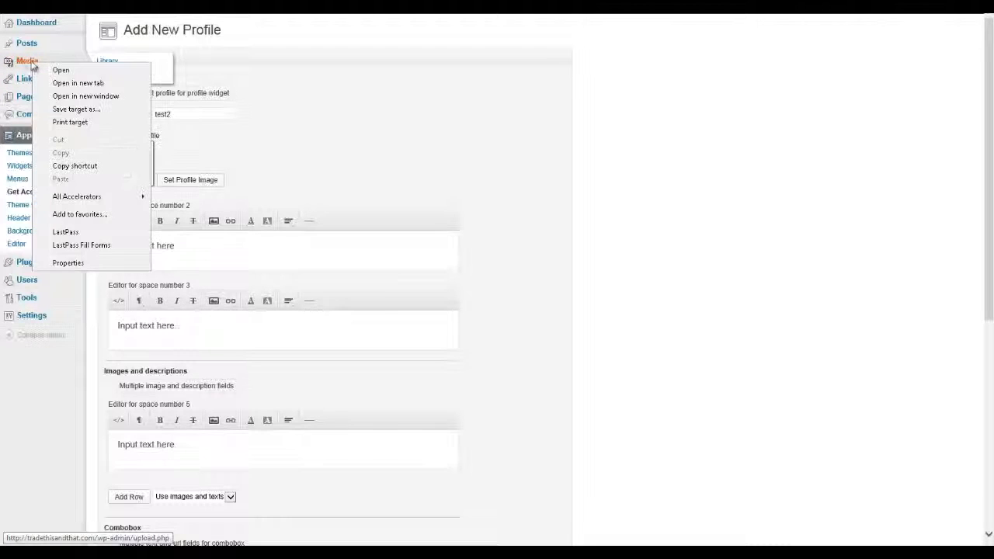
left_click(78, 82)
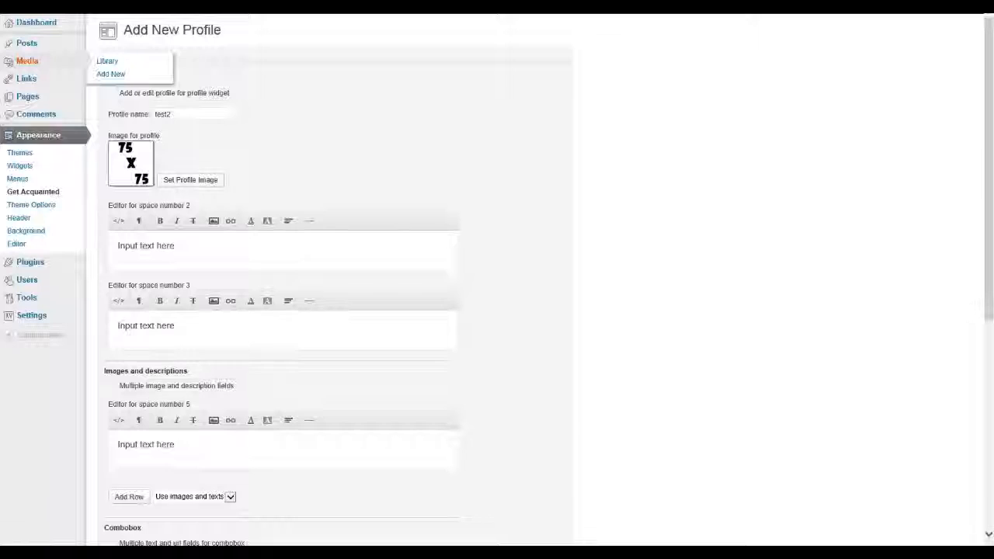
key("ctrl+Tab")
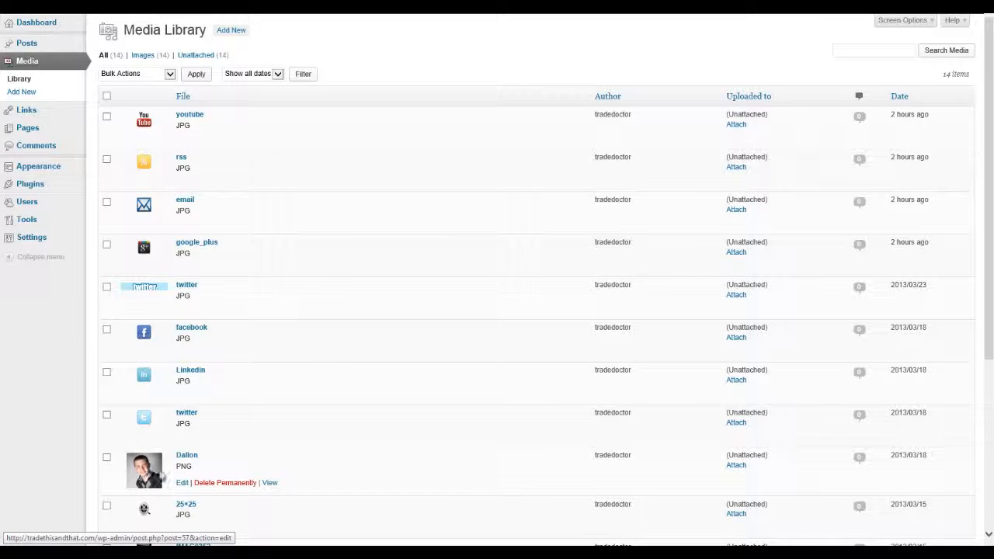
left_click(182, 482)
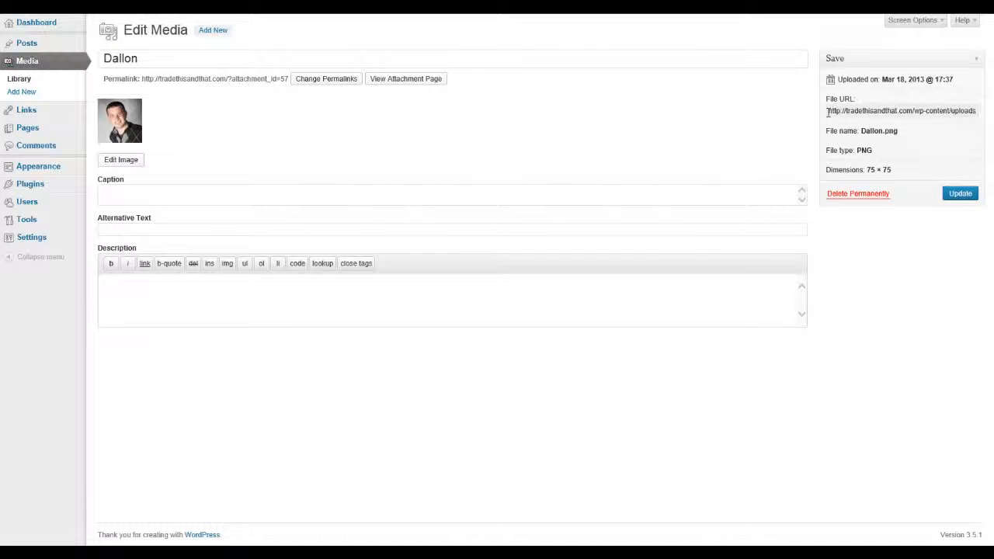
left_click_drag(828, 113, 993, 112)
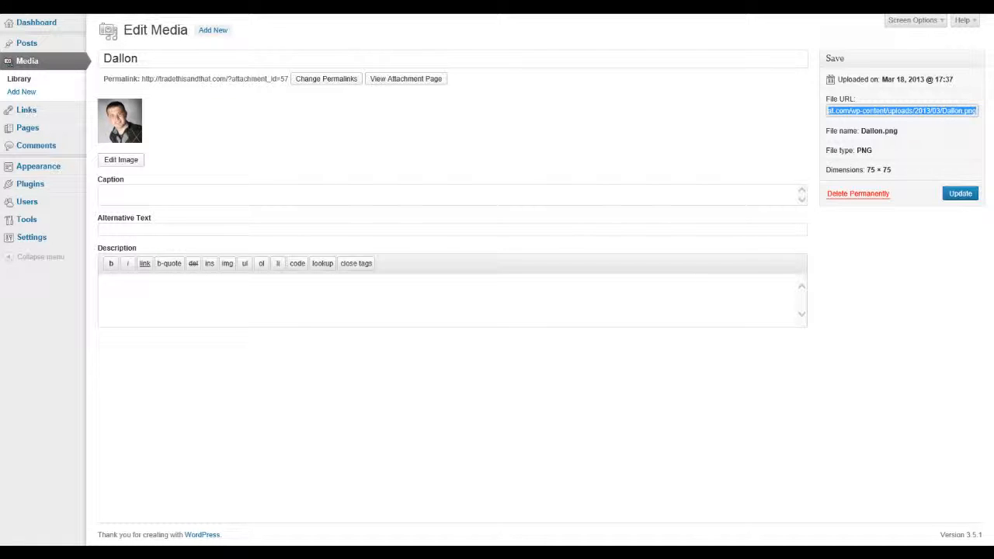
right_click(875, 115)
left_click(908, 152)
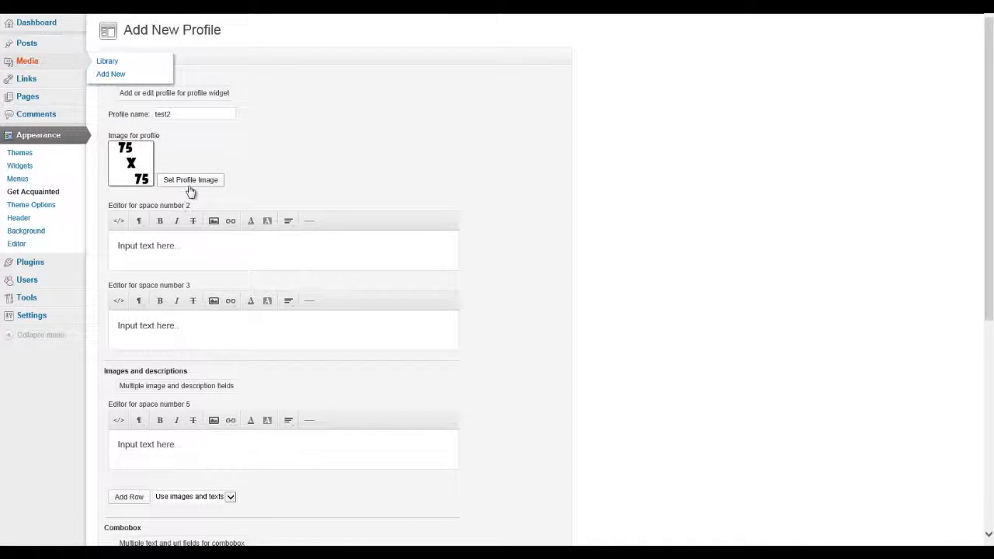
Step: Set the profile image of test2 using the copied portrait file URL
left_click(196, 183)
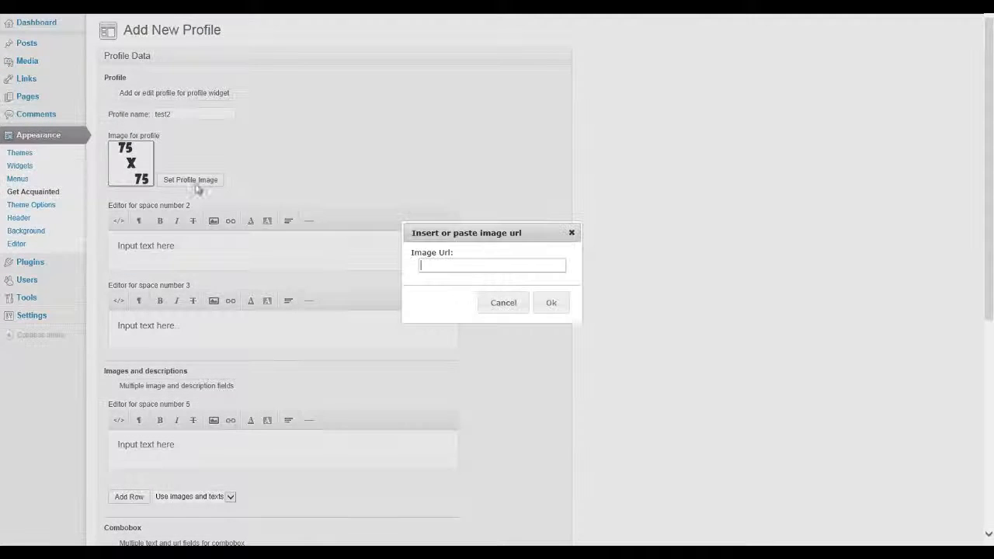
right_click(455, 270)
left_click(482, 321)
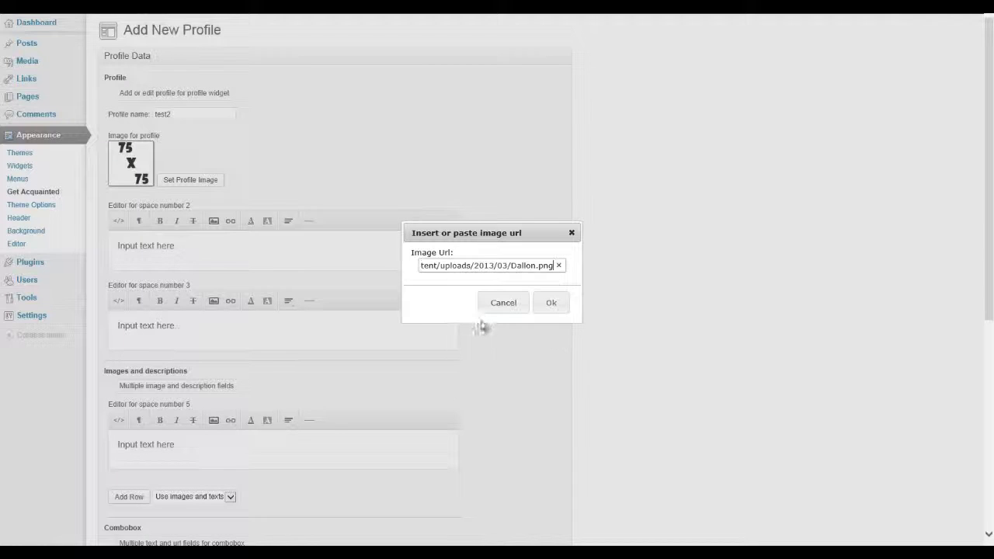
left_click(550, 306)
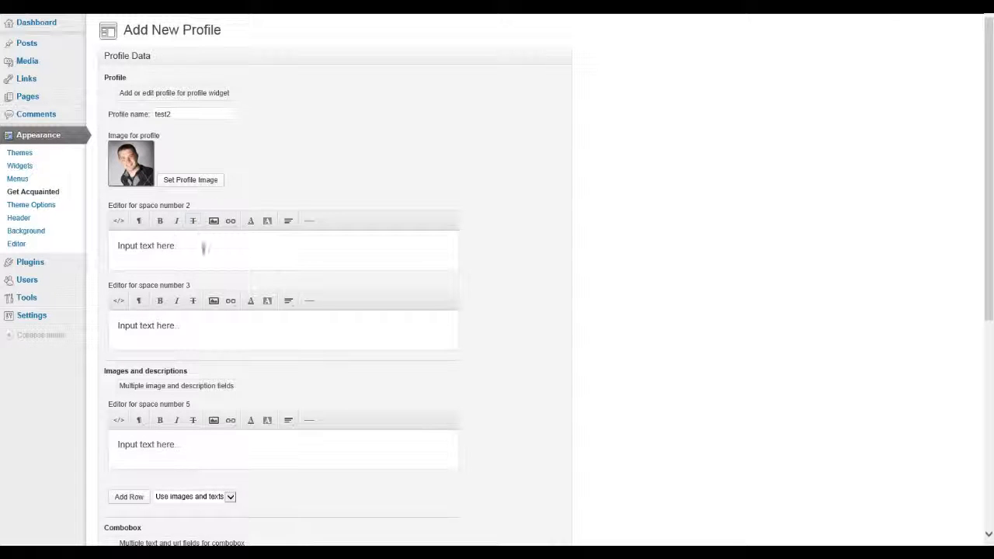
Step: Enter "Your Name" in space number 2 and "Type a little about yourself or your business." in space number 3
left_click_drag(200, 249, 120, 250)
type("Your Name")
left_click(188, 330)
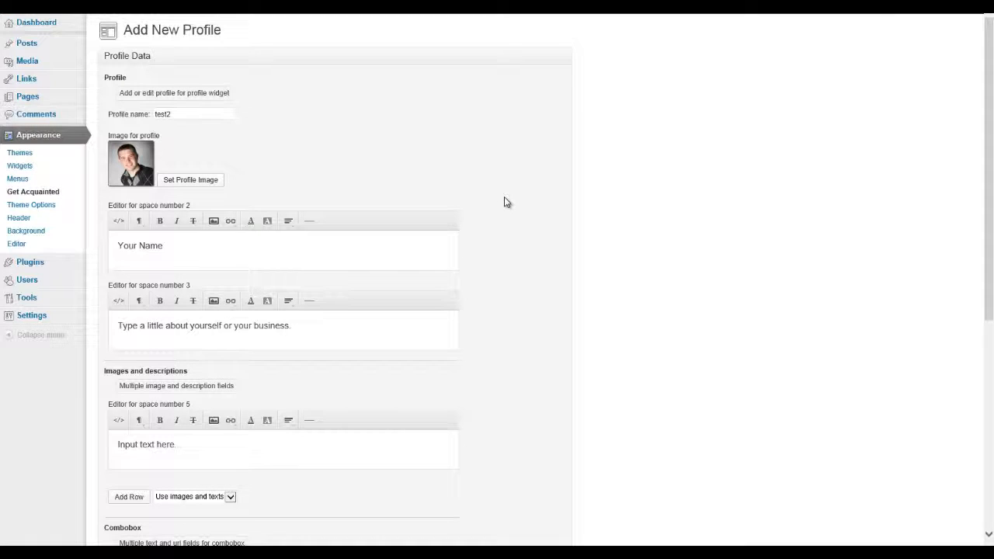
Step: Copy the sentence in space number 3 and paste it three more times after itself
scroll(87, 247, "down", 1)
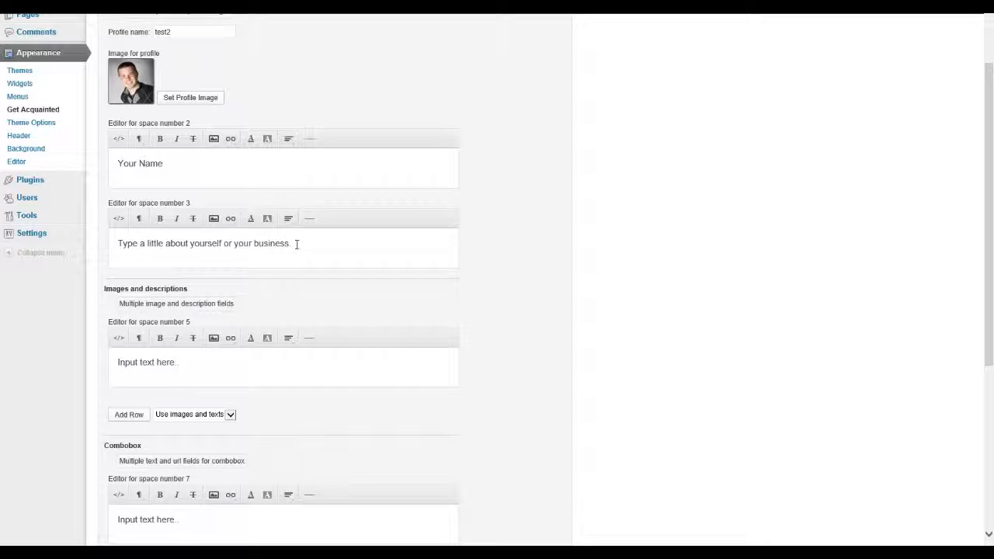
left_click_drag(296, 244, 153, 253)
right_click(153, 250)
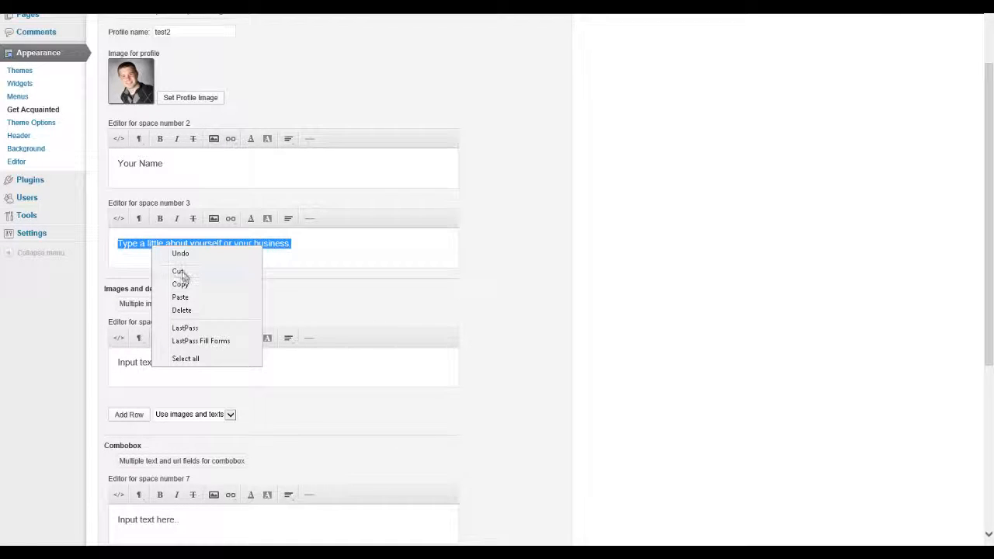
left_click(187, 284)
left_click(321, 247)
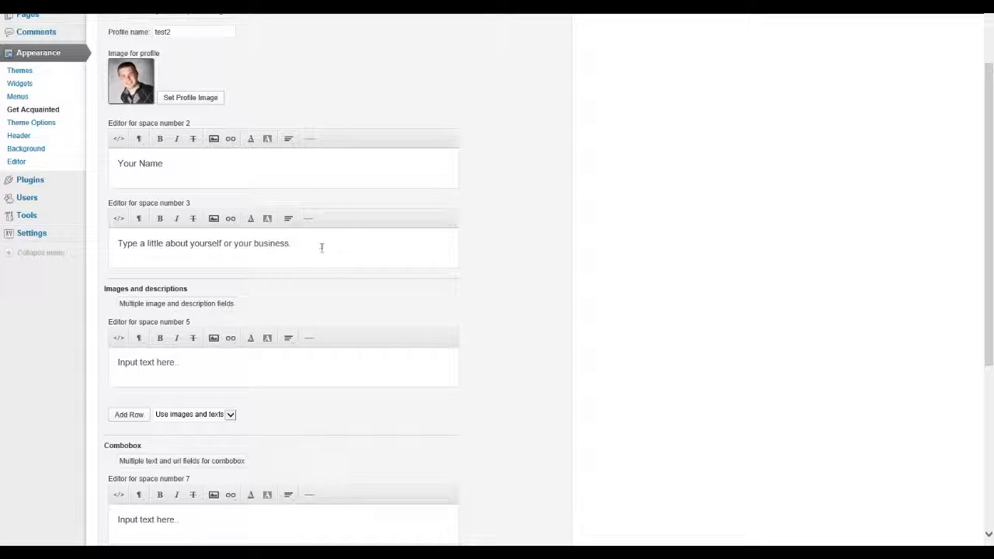
key("ctrl+v")
key("ctrl+v")
key("ctrl+v")
Step: Replace the placeholder text in space number 5 with "Connect with me:"
scroll(219, 240, "down", 2)
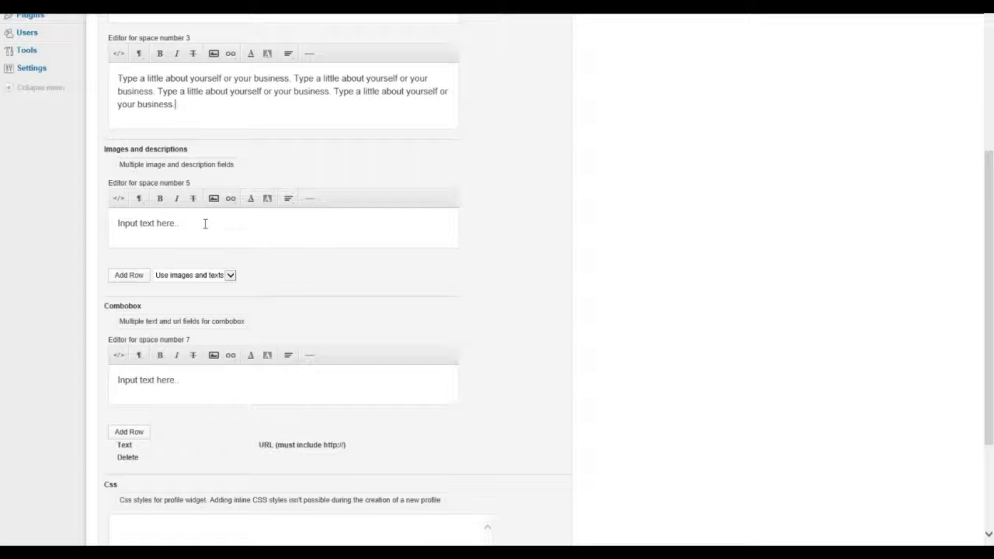
left_click_drag(194, 223, 111, 230)
type("Connect with me:")
Step: Keep the "Use images and texts" option under Images and descriptions and add one row
scroll(324, 218, "down", 2)
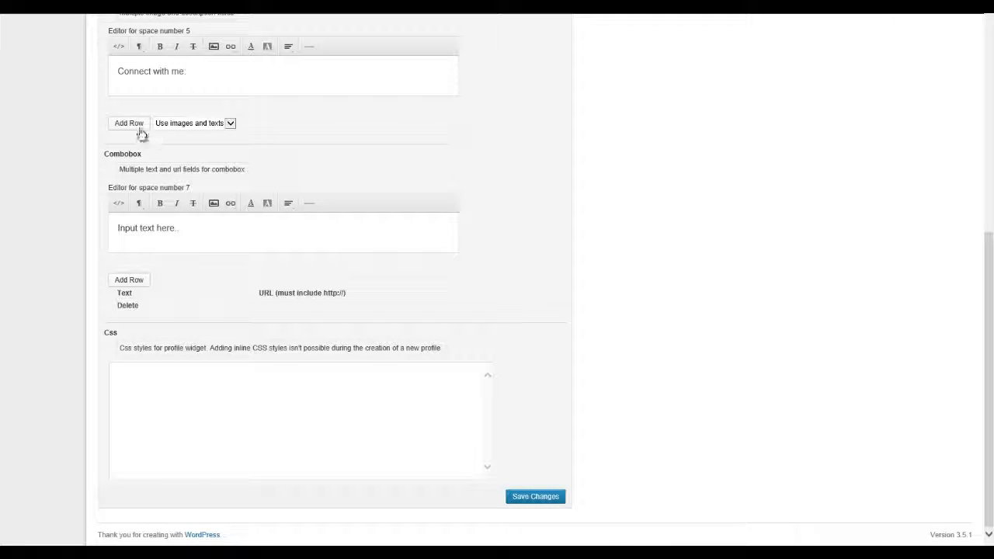
scroll(166, 145, "up", 1)
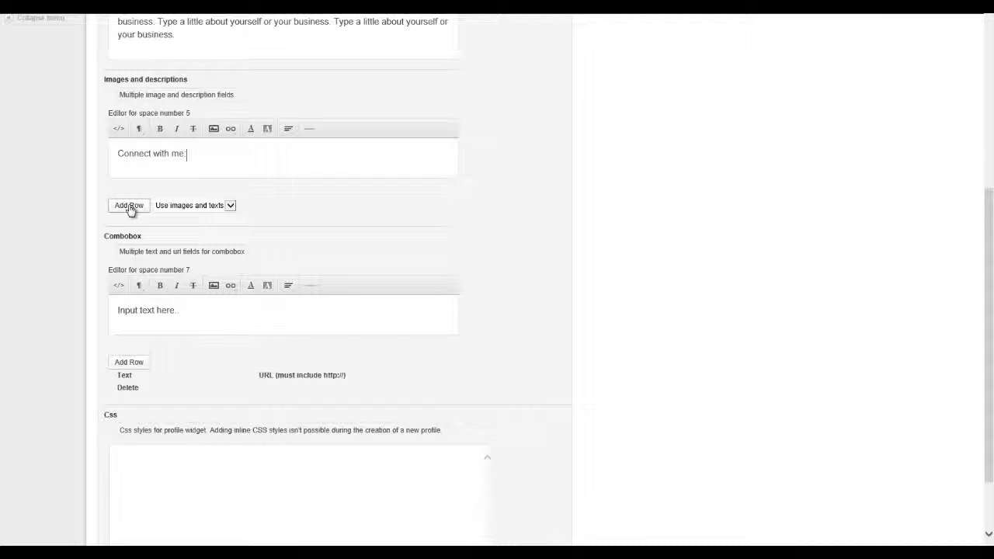
left_click(230, 206)
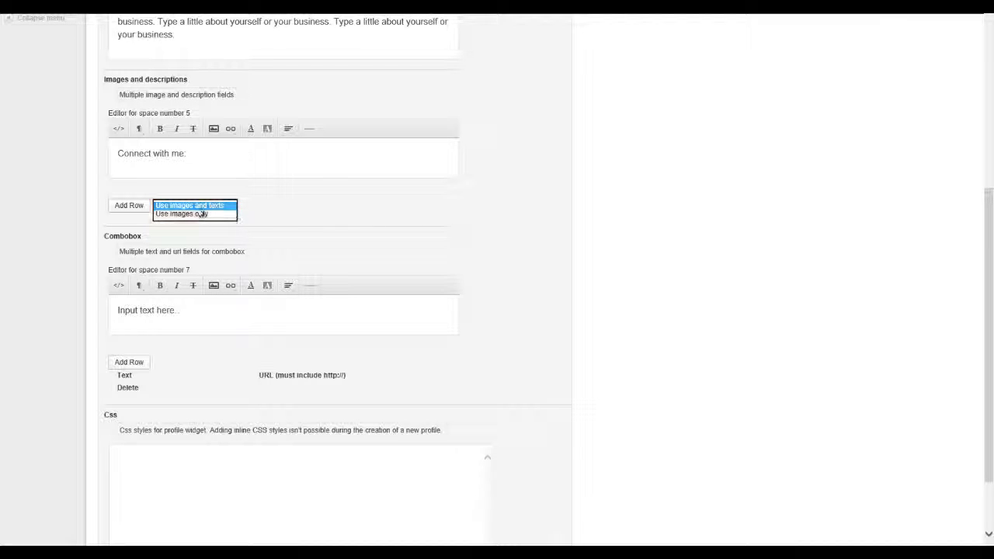
left_click(195, 205)
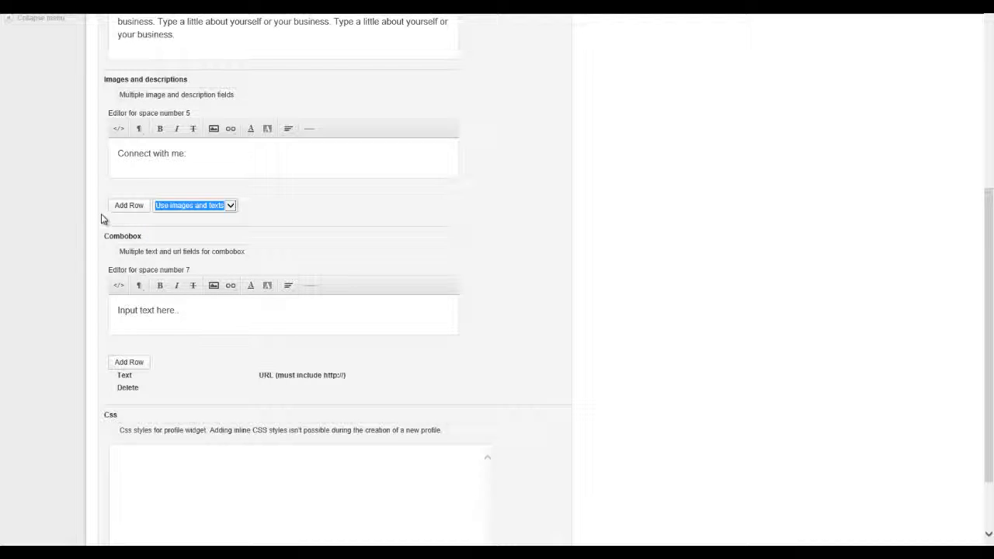
left_click(139, 208)
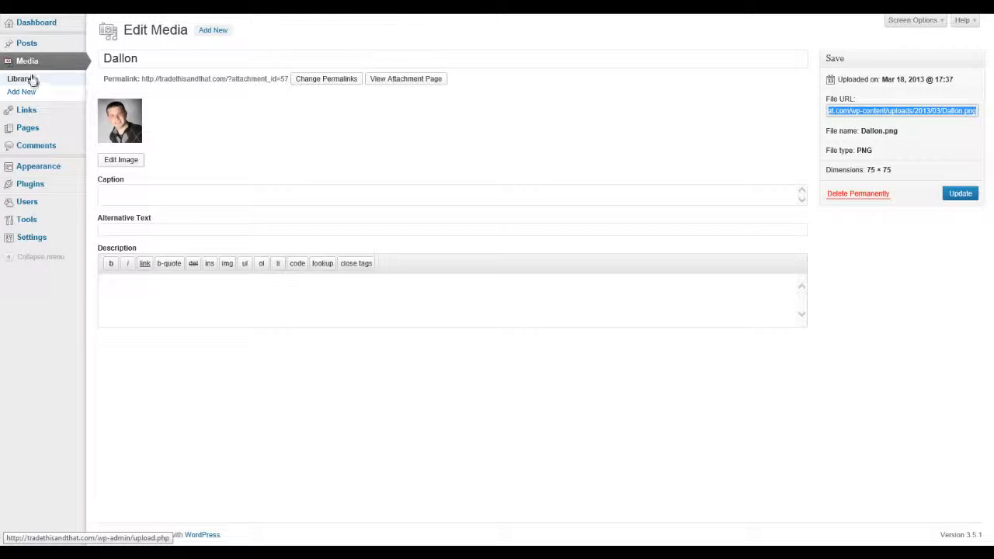
Step: Open the youtube image from the Media Library and copy its file URL
left_click(38, 65)
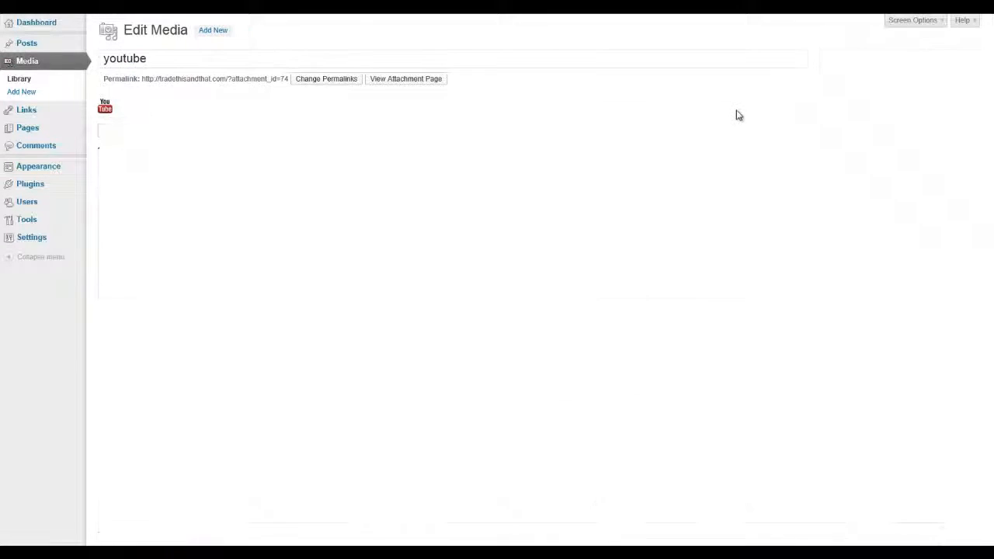
left_click(830, 111)
left_click_drag(830, 111, 983, 118)
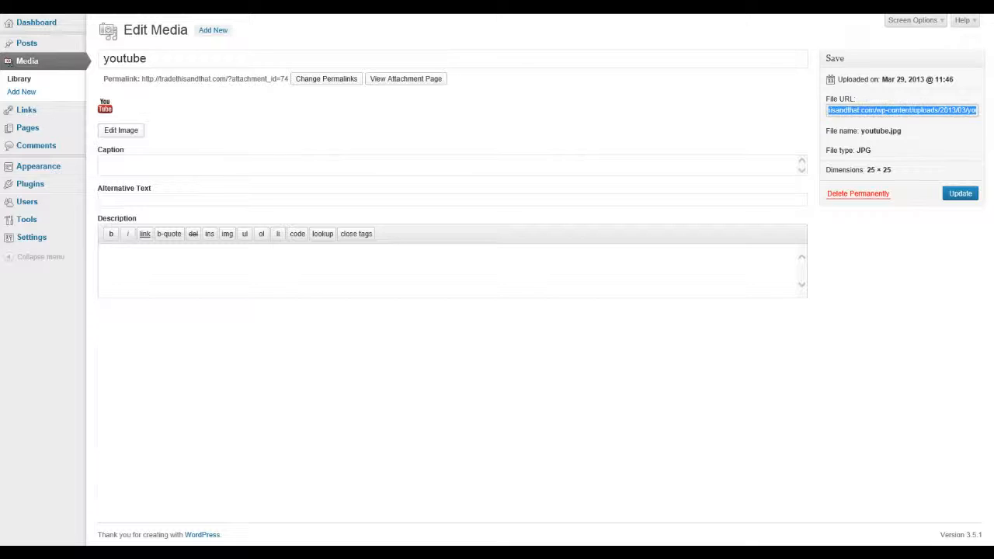
right_click(917, 114)
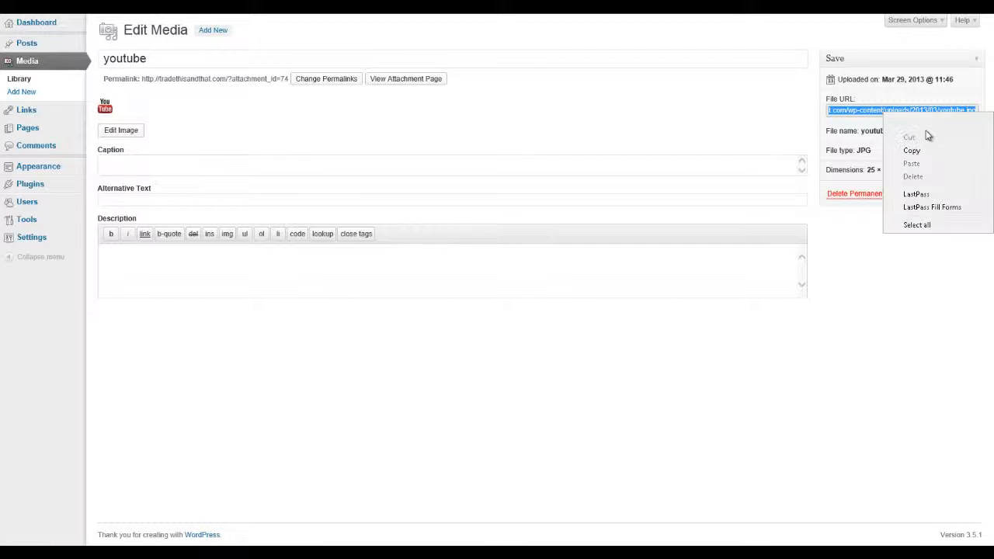
left_click(923, 150)
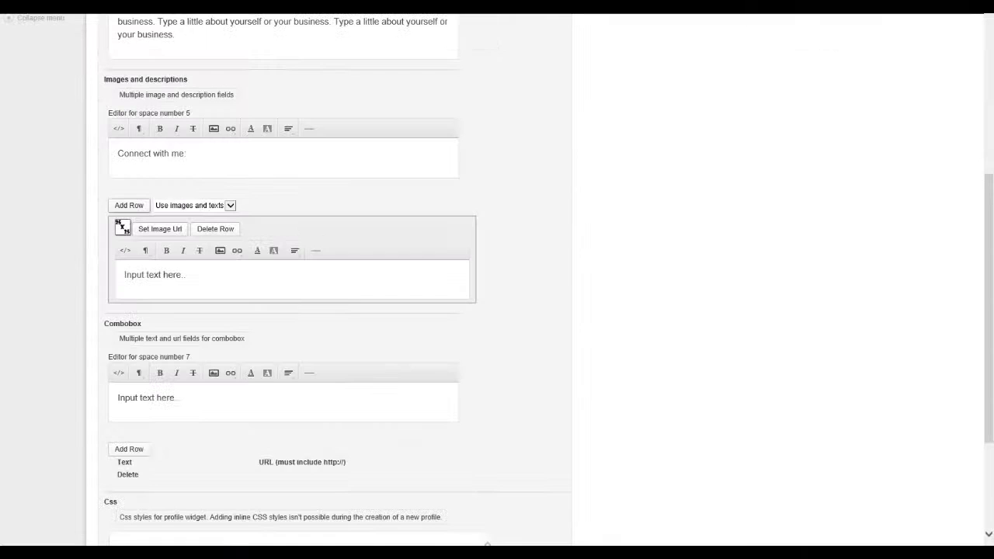
Step: Set the new row's image to the copied youtube.jpg file URL
left_click(148, 229)
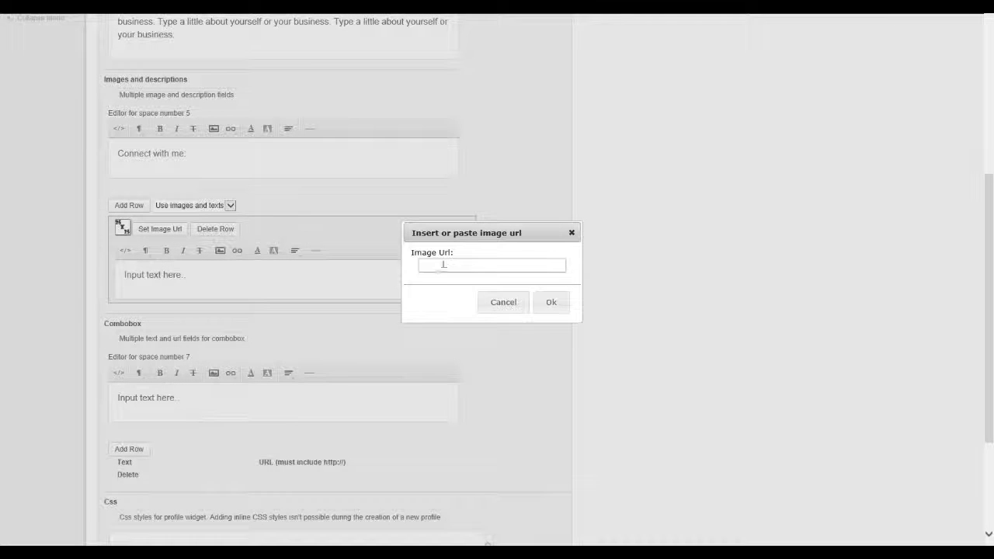
right_click(442, 266)
left_click(475, 319)
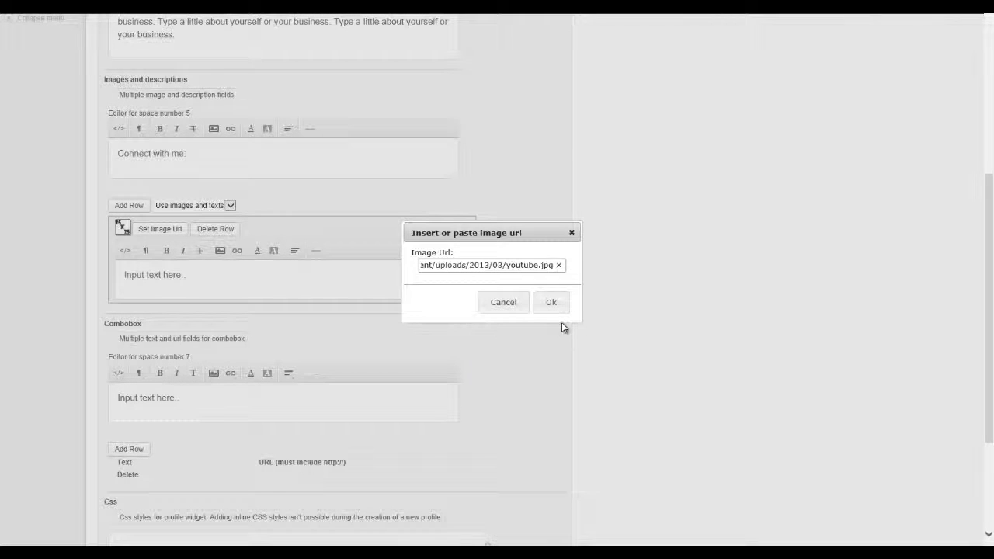
left_click(552, 302)
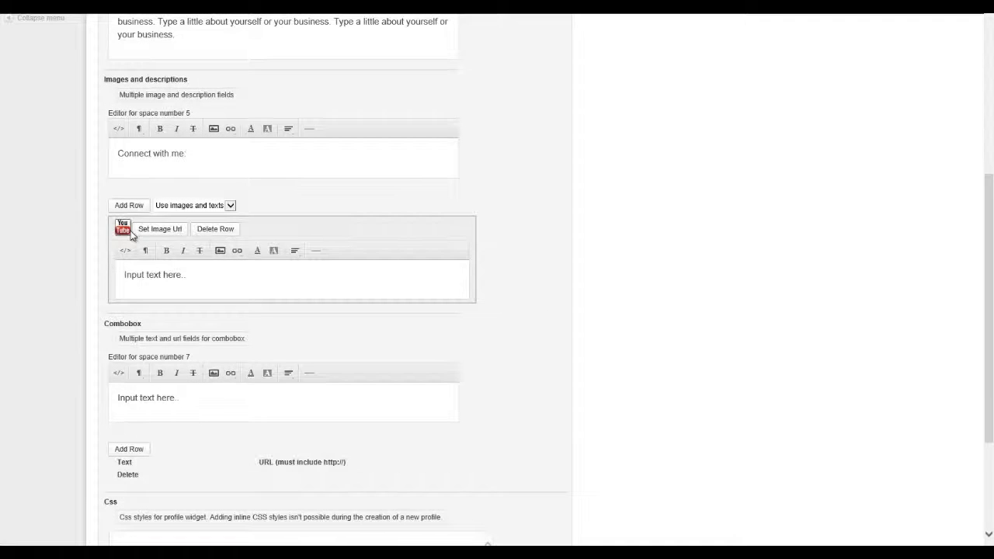
Step: Replace the placeholder text beside the YouTube image with "Subscribe to my youtube channel"
left_click_drag(189, 275, 107, 273)
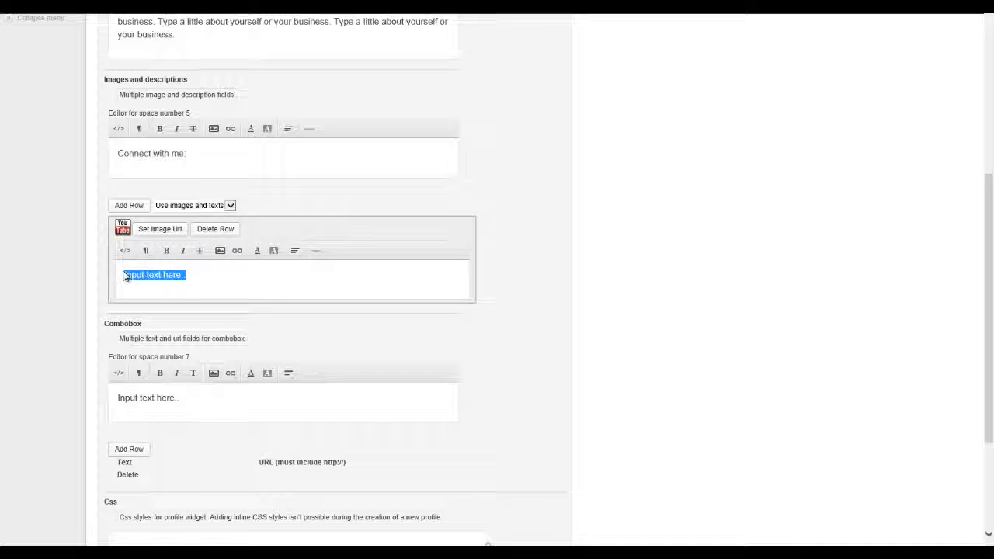
key("BackSpace")
type("Subscribe")
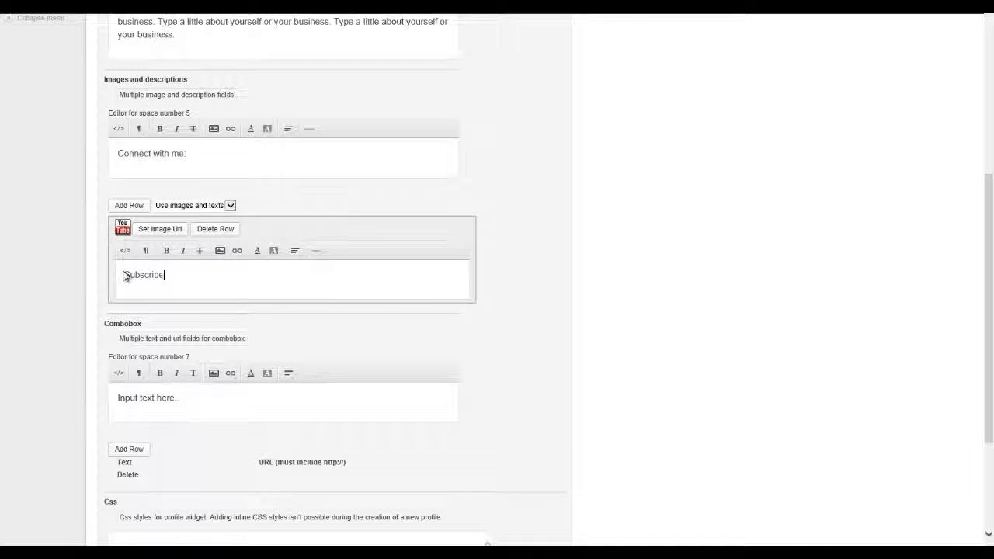
type(" to my youtube channel")
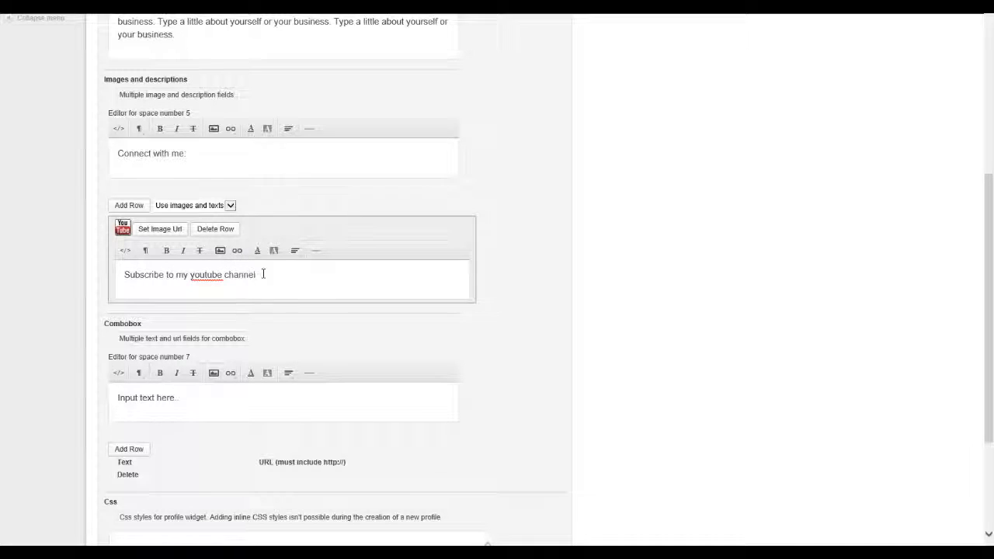
left_click_drag(263, 275, 108, 271)
left_click(237, 251)
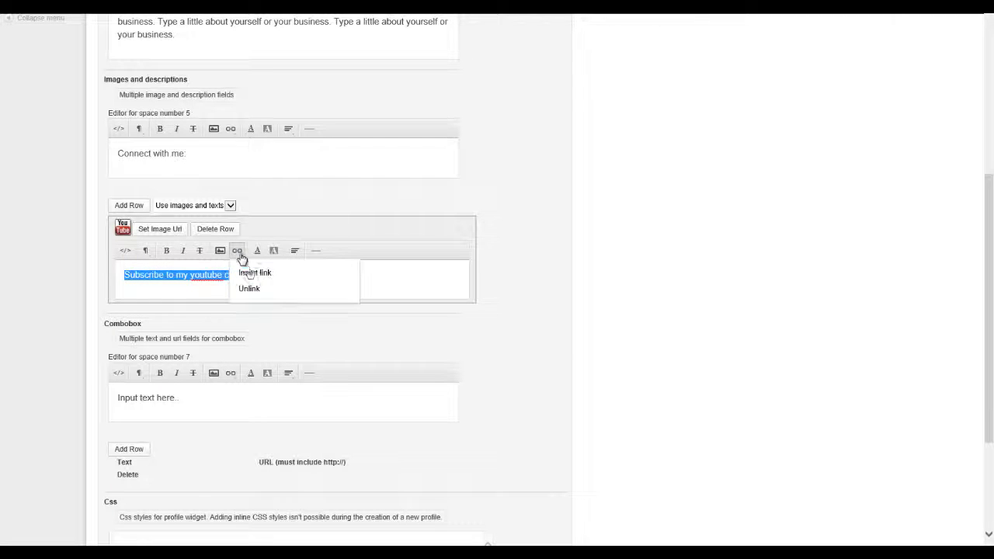
left_click(255, 272)
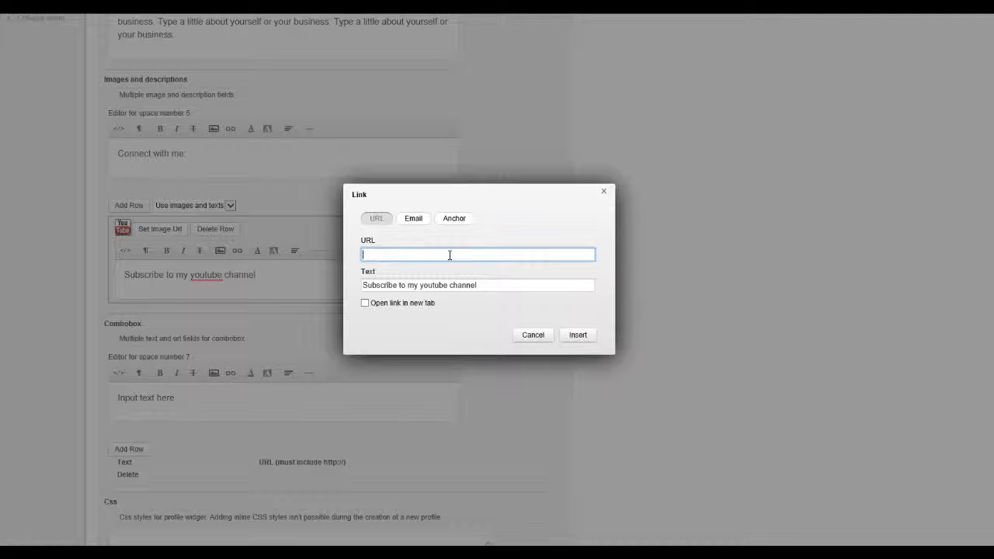
type("http://youtube.com")
left_click(366, 303)
left_click(576, 337)
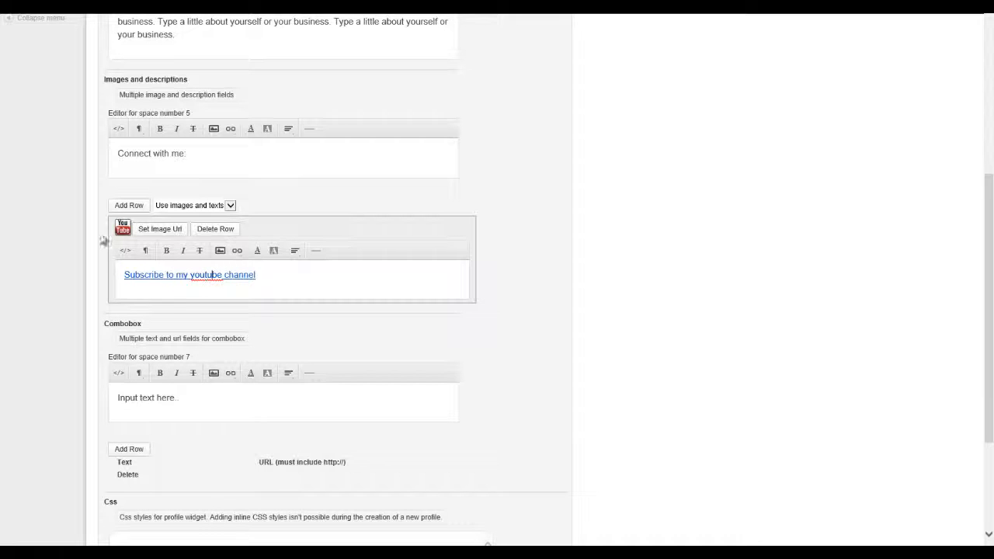
scroll(450, 332, "down", 3)
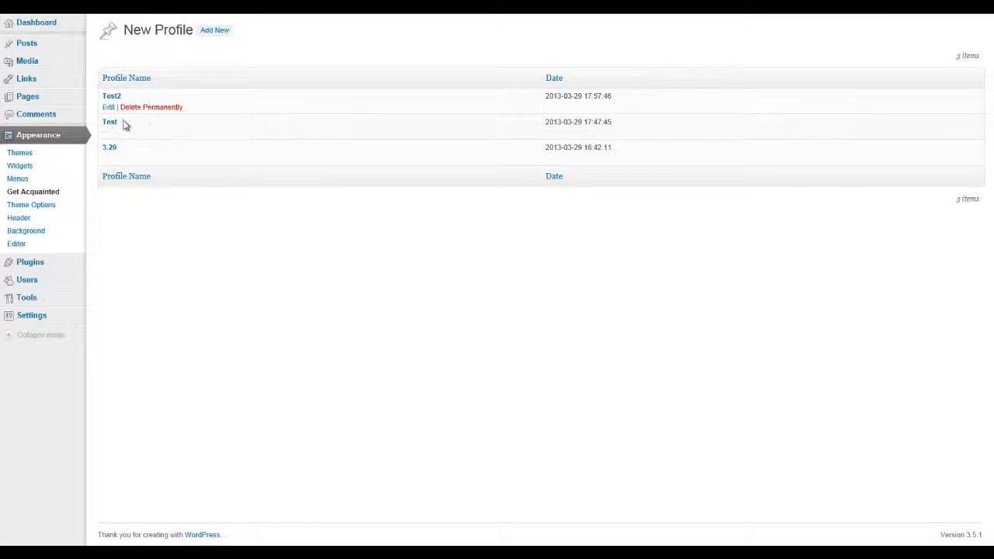
Step: Put Get Acquainted in the Main Sidebar with the test2 profile, save the widget and refresh the blog page
left_click(24, 166)
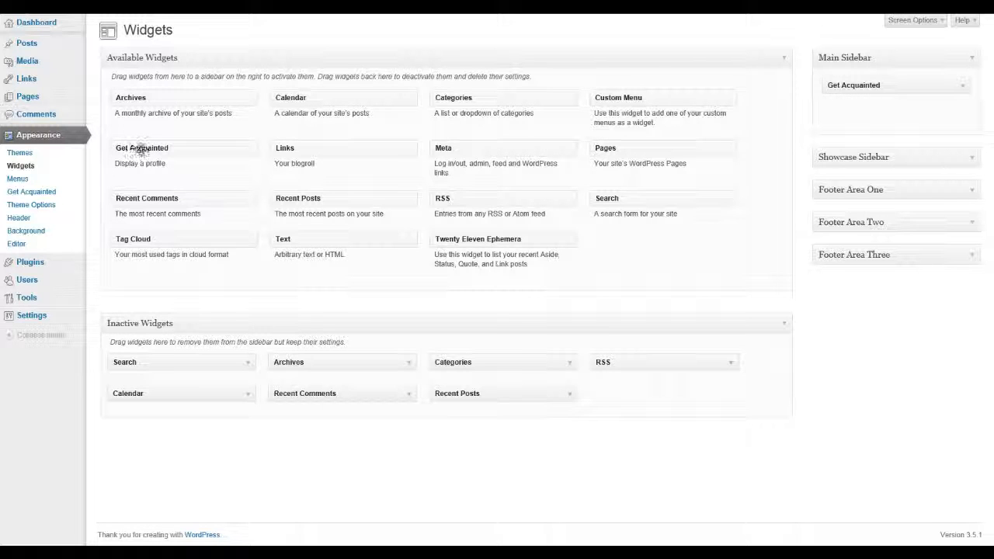
left_click_drag(160, 147, 876, 96)
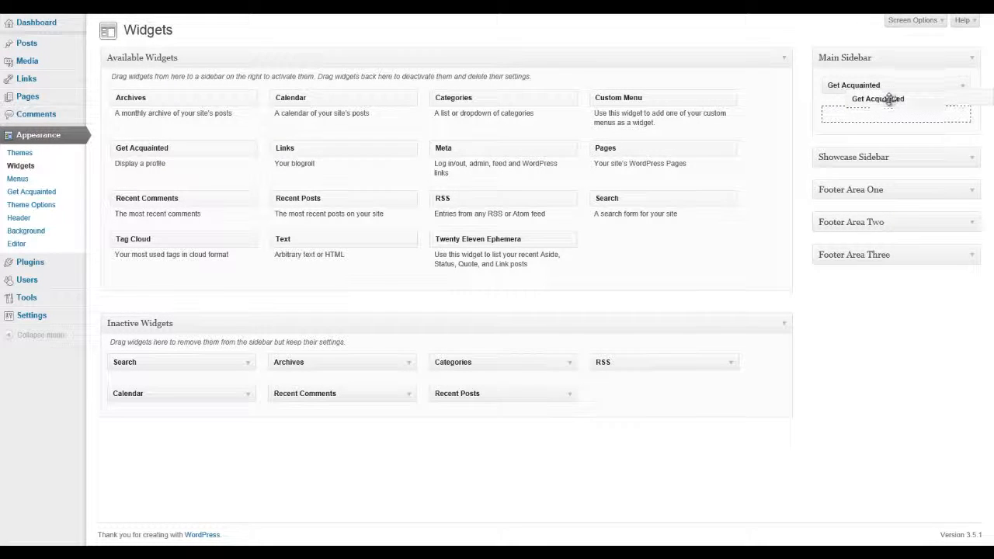
left_click(962, 87)
left_click(951, 145)
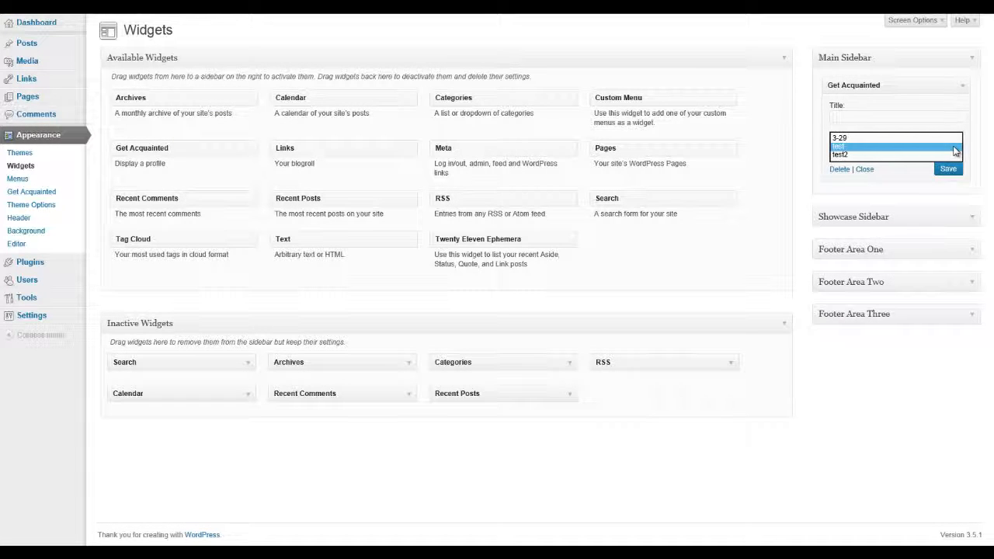
left_click(844, 146)
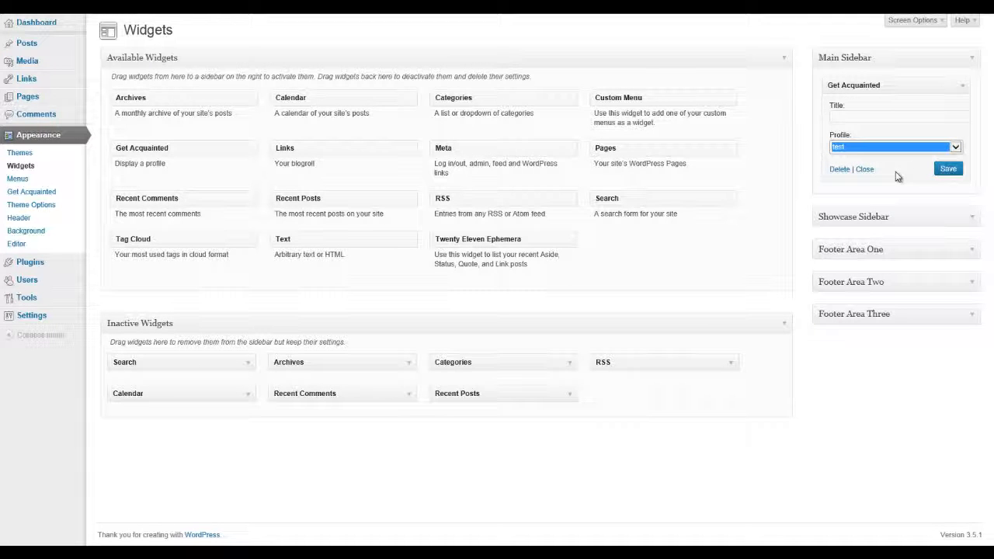
left_click(947, 168)
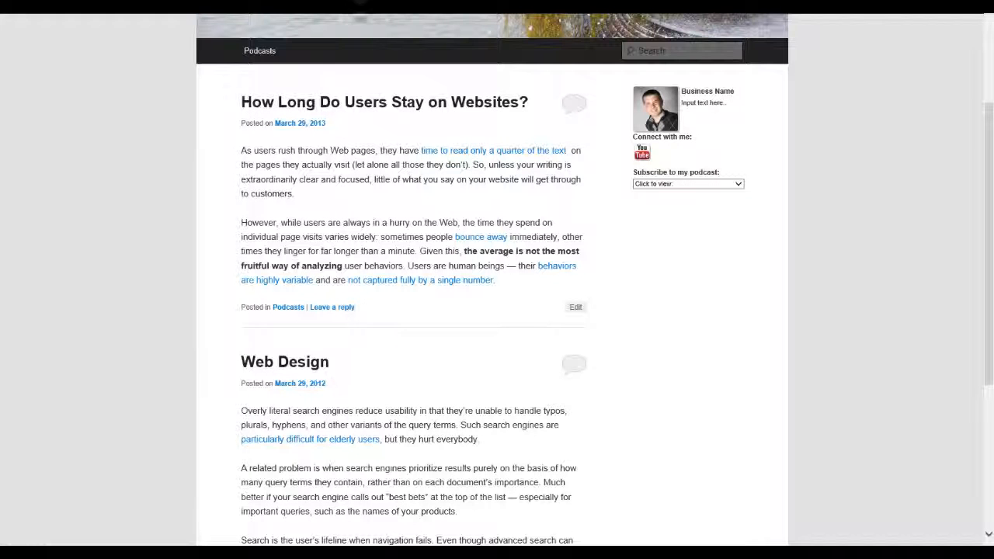
key("F5")
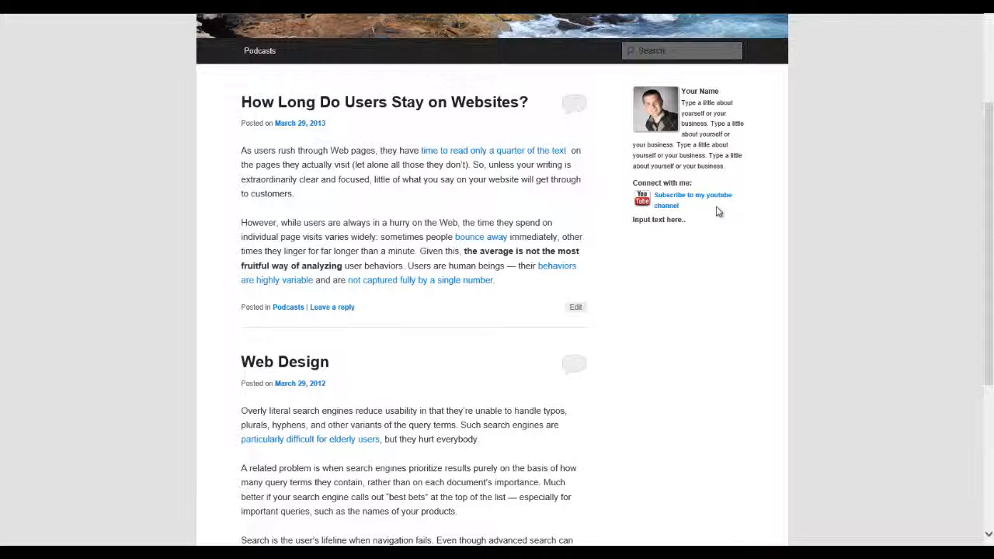
Step: Open the test2 profile for editing and replace the placeholder text in space number 7 with "Subscribe to my blog:"
mouse_move(893, 8)
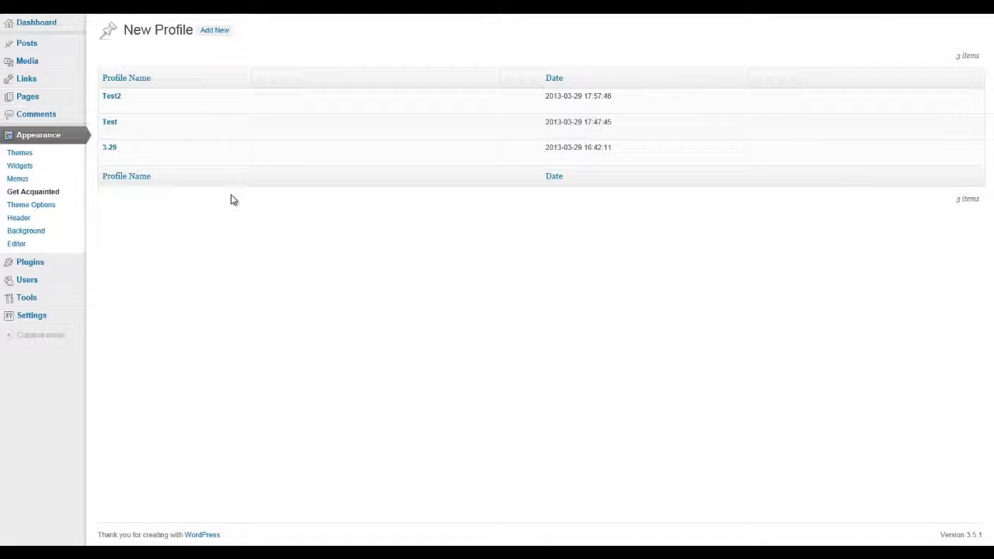
left_click(111, 107)
scroll(264, 213, "down", 6)
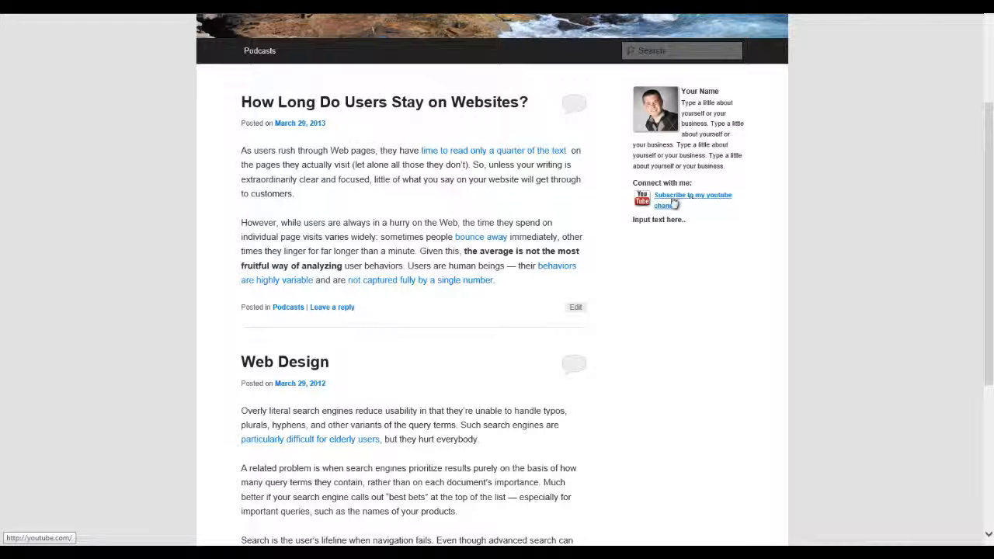
left_click(740, 206)
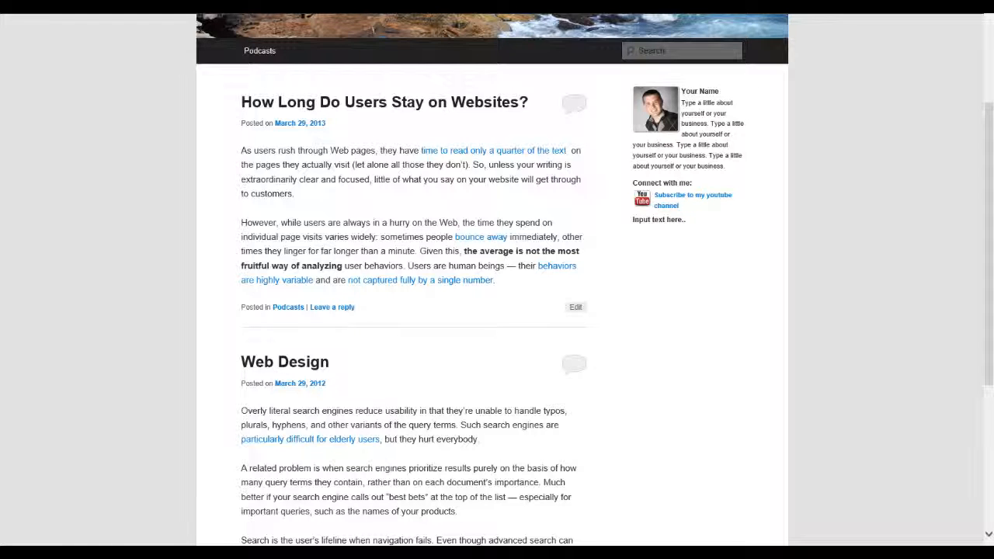
left_click(466, 6)
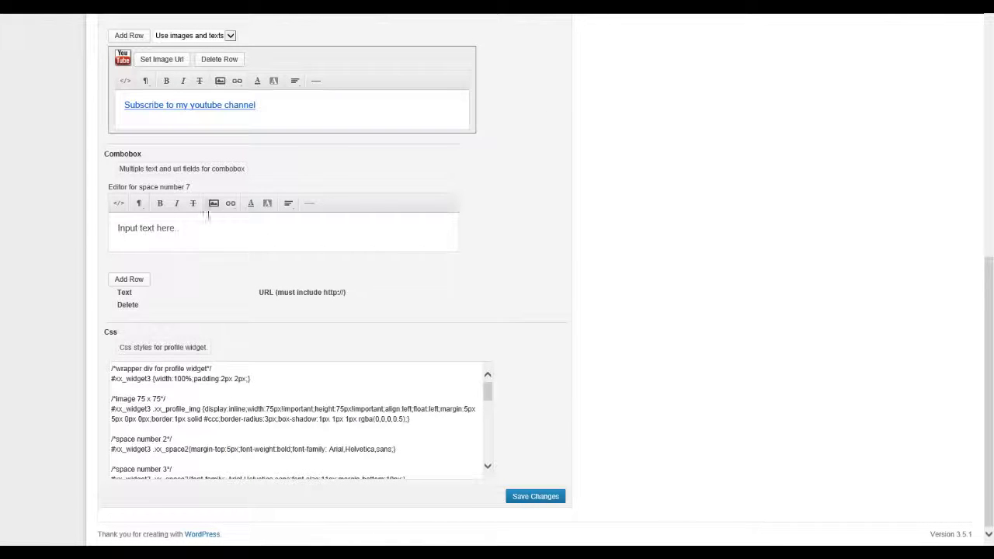
left_click_drag(189, 230, 113, 223)
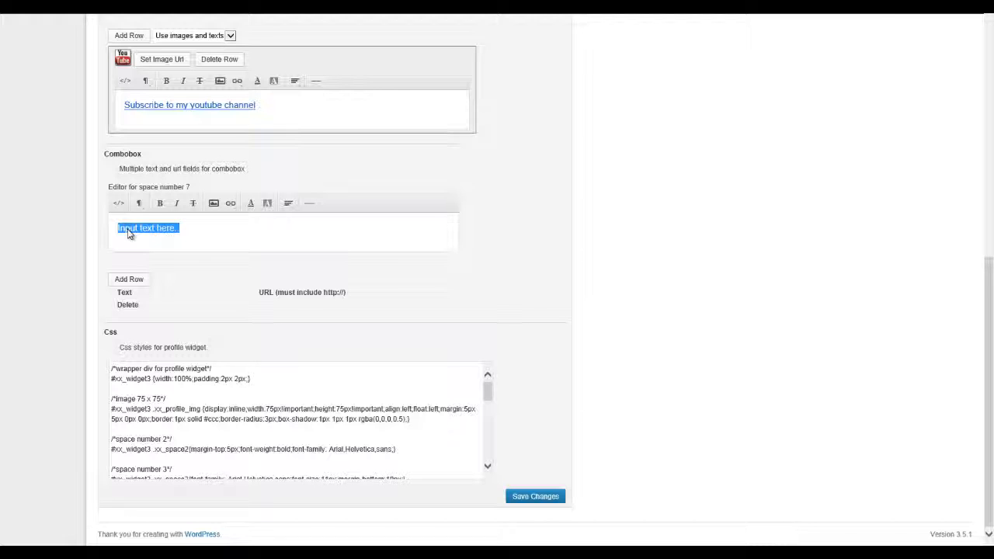
type("Subscribe to my blo")
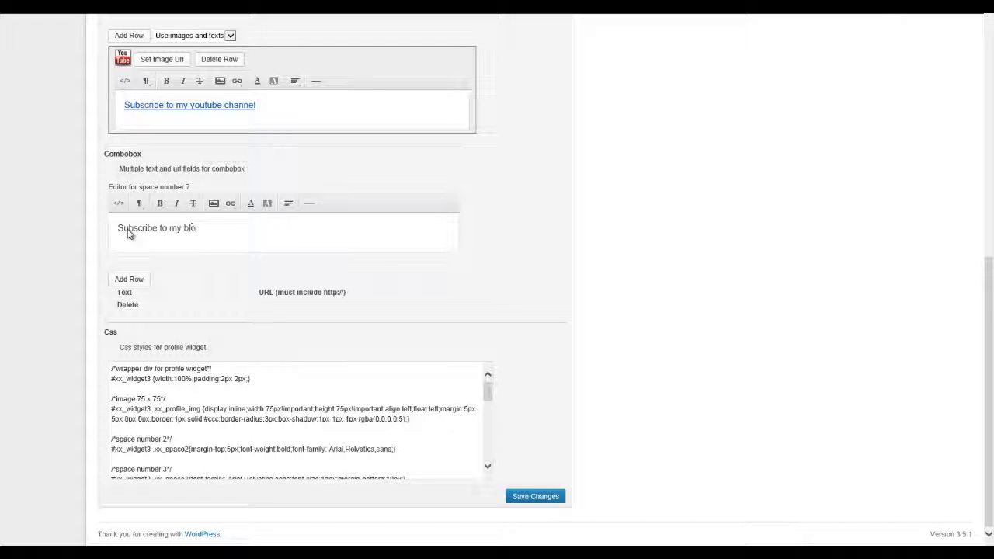
type("g:")
left_click(131, 280)
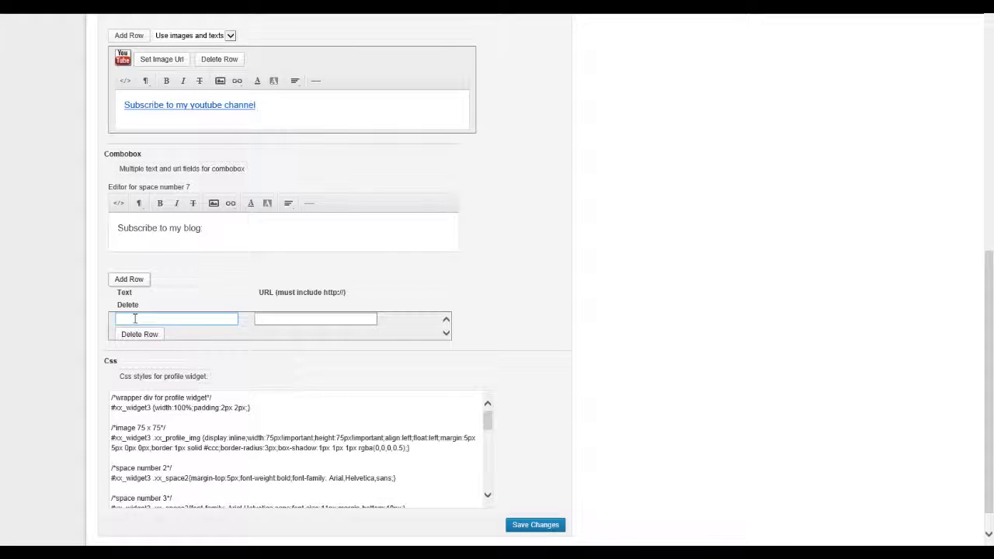
left_click(134, 319)
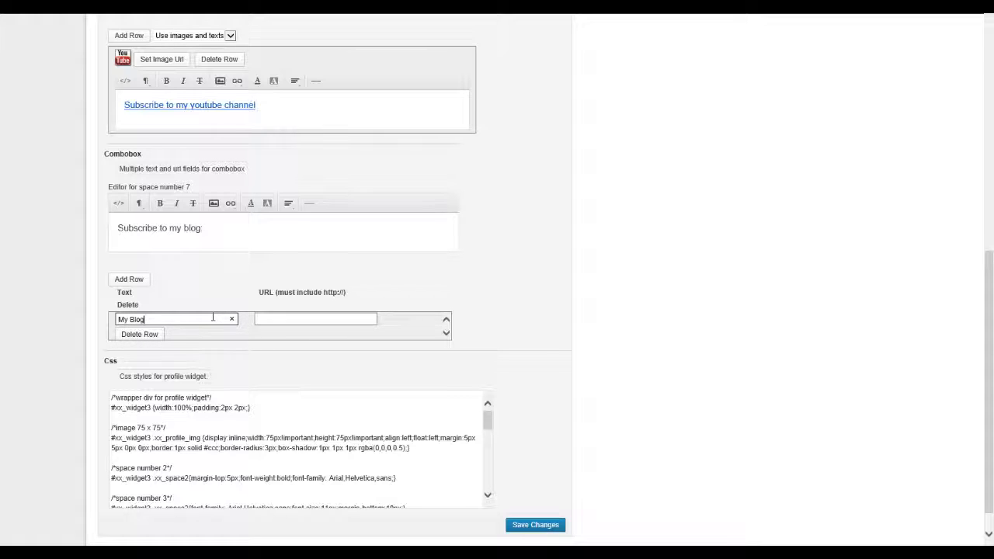
left_click(318, 317)
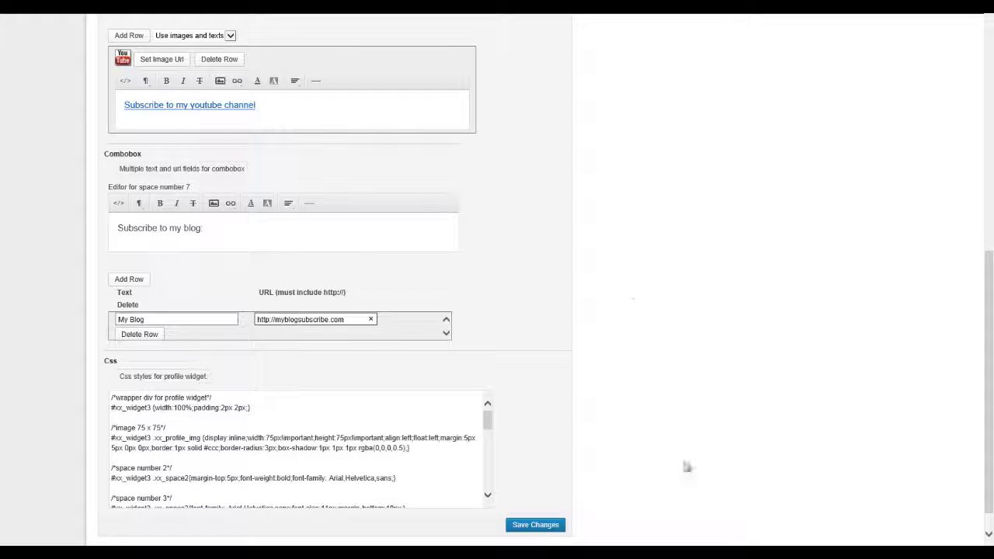
left_click(534, 525)
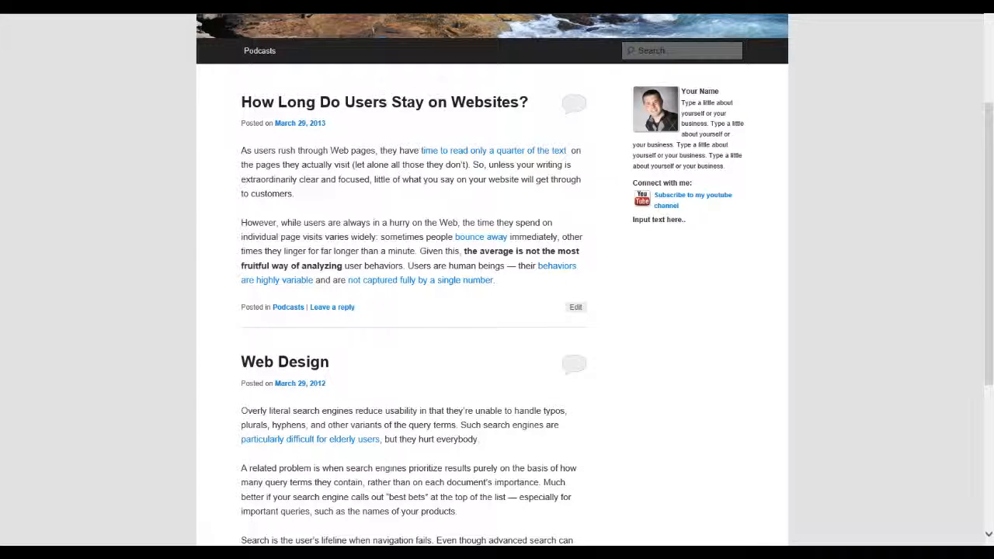
Step: Refresh the blog page and examine the options of the blog subscription combobox in the sidebar
key("F5")
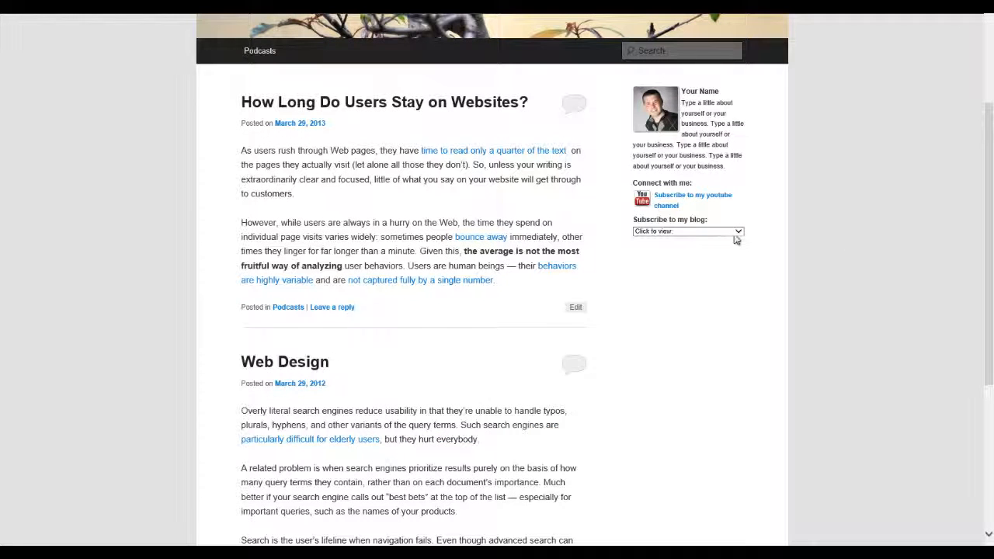
left_click(736, 233)
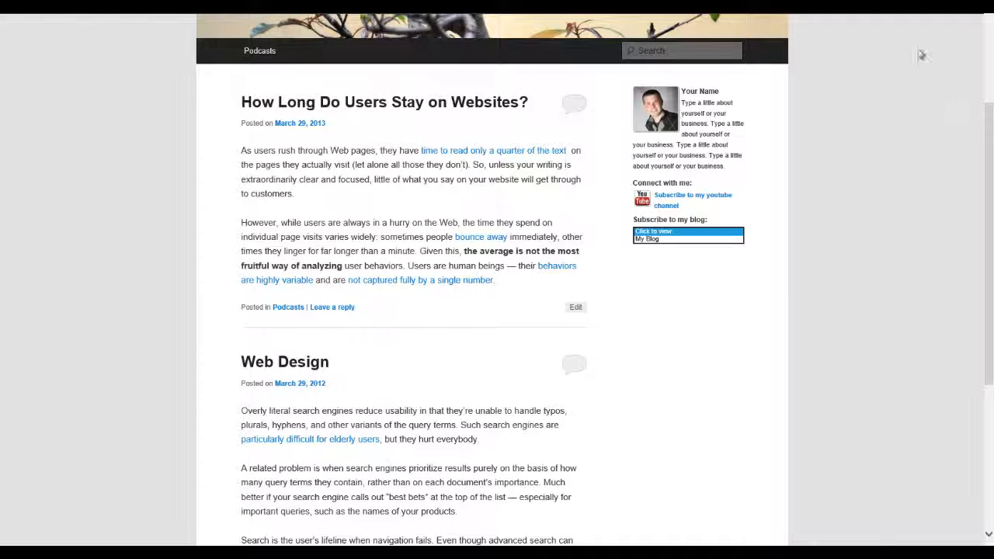
left_click(753, 197)
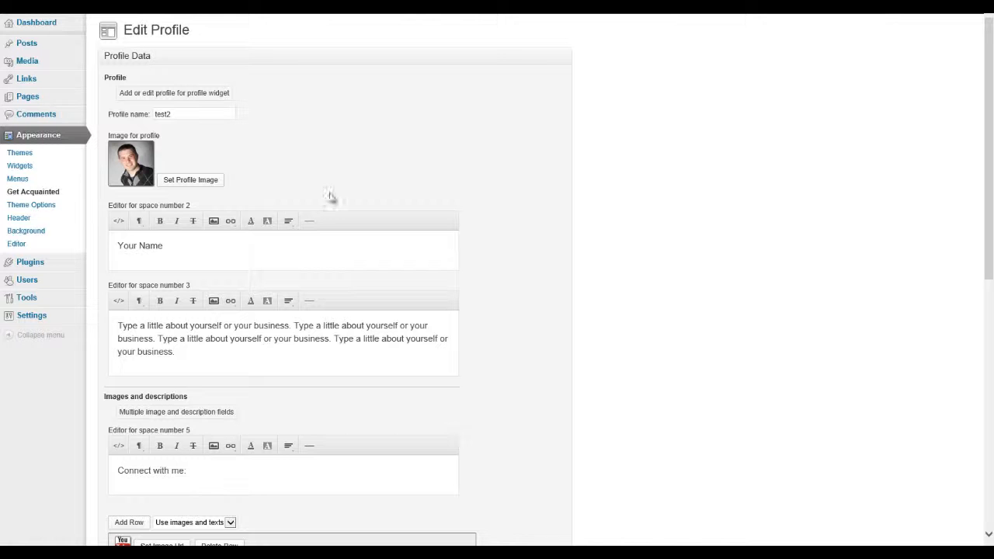
Step: Delete the "My Blog" row from the Combobox section of the test2 profile
scroll(256, 225, "down", 5)
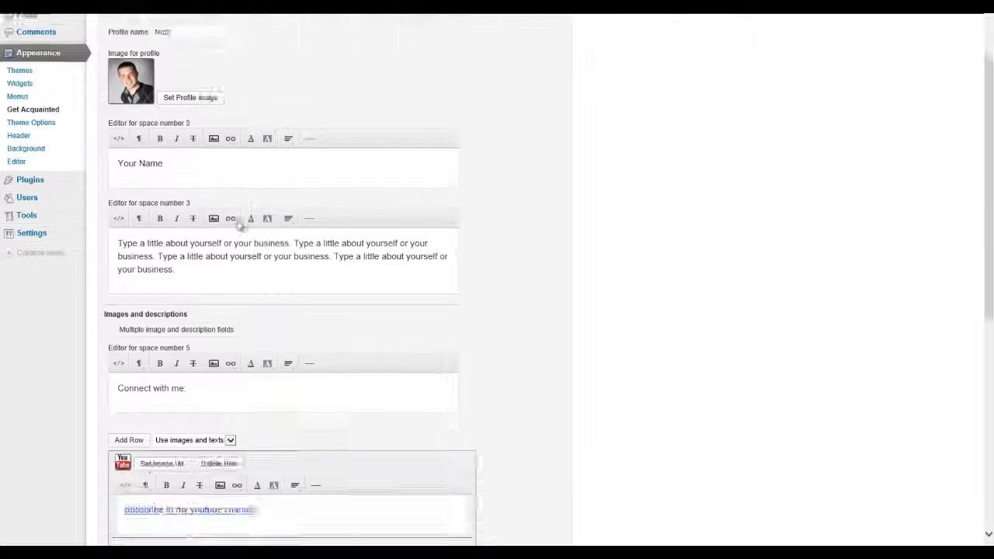
scroll(238, 295, "down", 2)
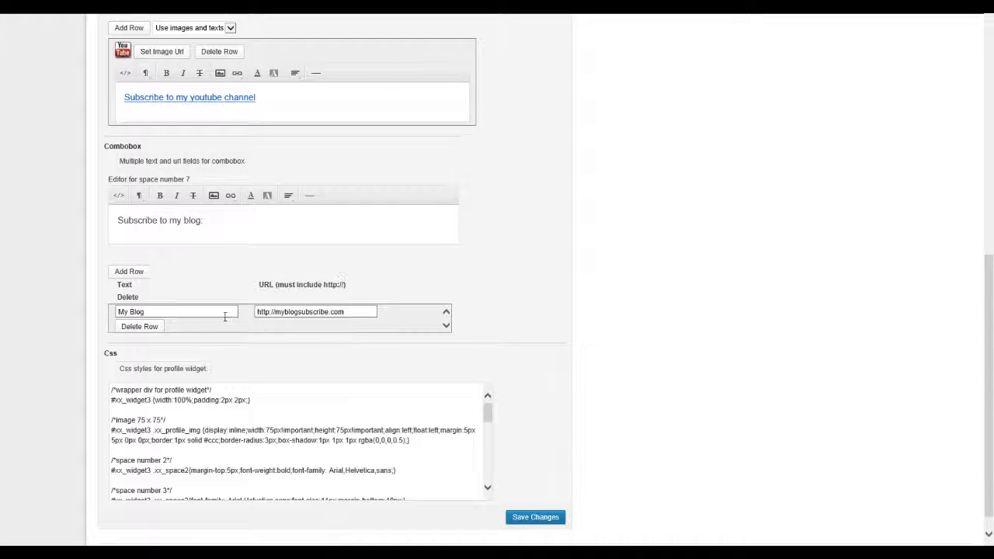
left_click(139, 327)
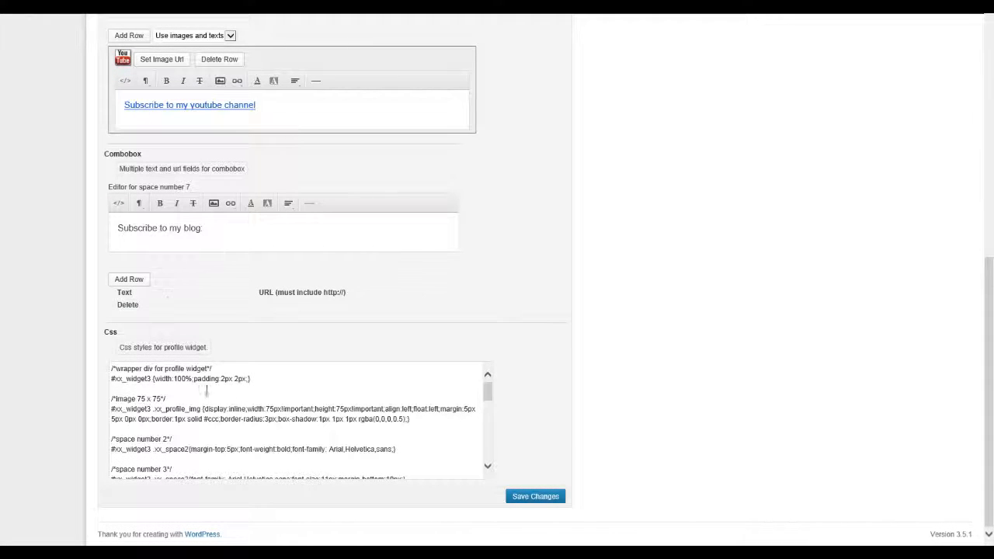
Step: Delete all the HTML source of space number 7, leaving it empty, and save the changes
left_click(118, 203)
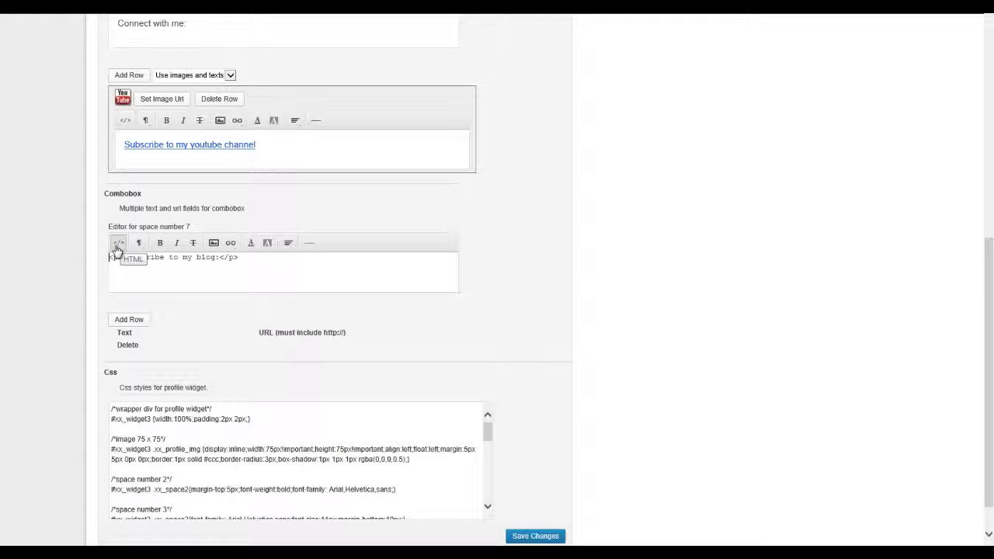
left_click_drag(242, 257, 100, 258)
key("BackSpace")
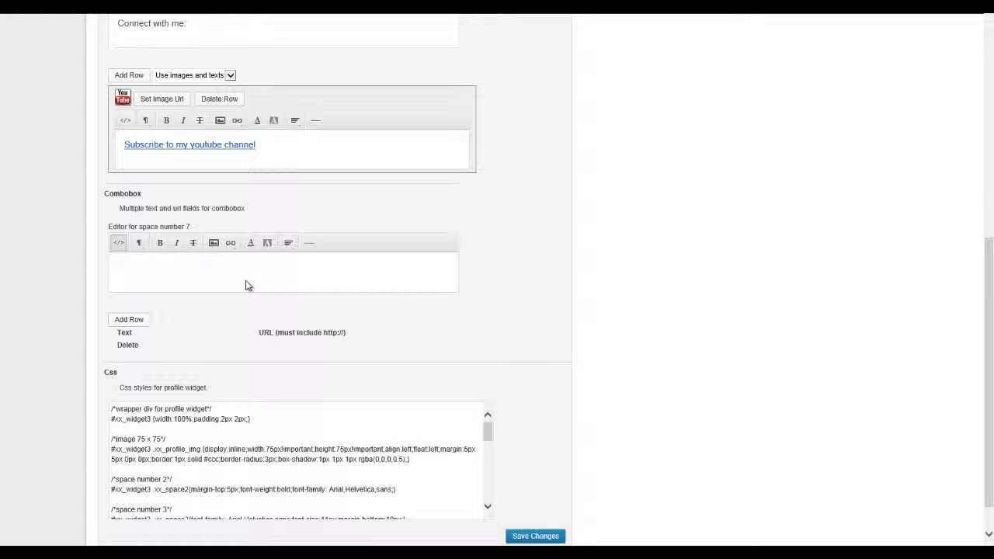
left_click(532, 537)
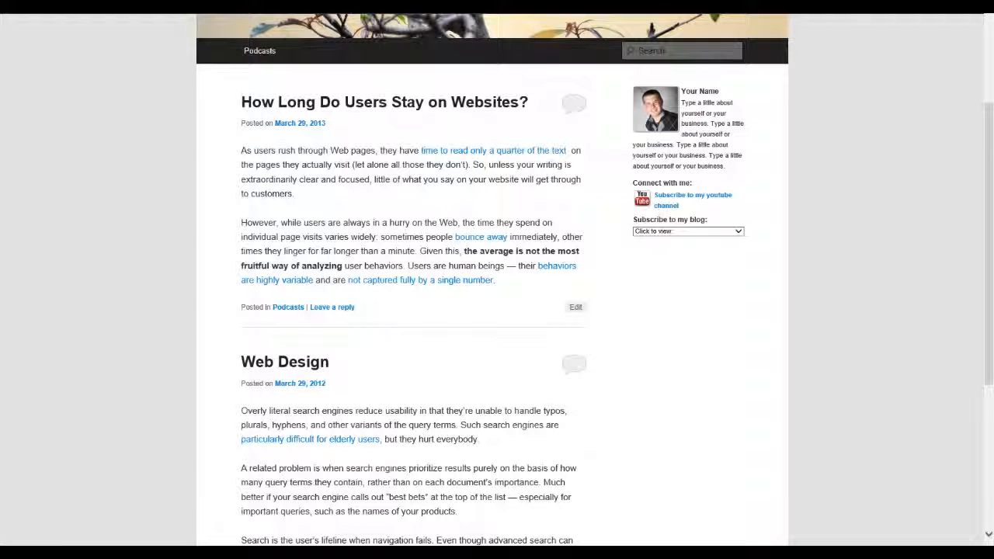
Step: Refresh the blog page to check the profile widget in the sidebar without the combobox
key("F5")
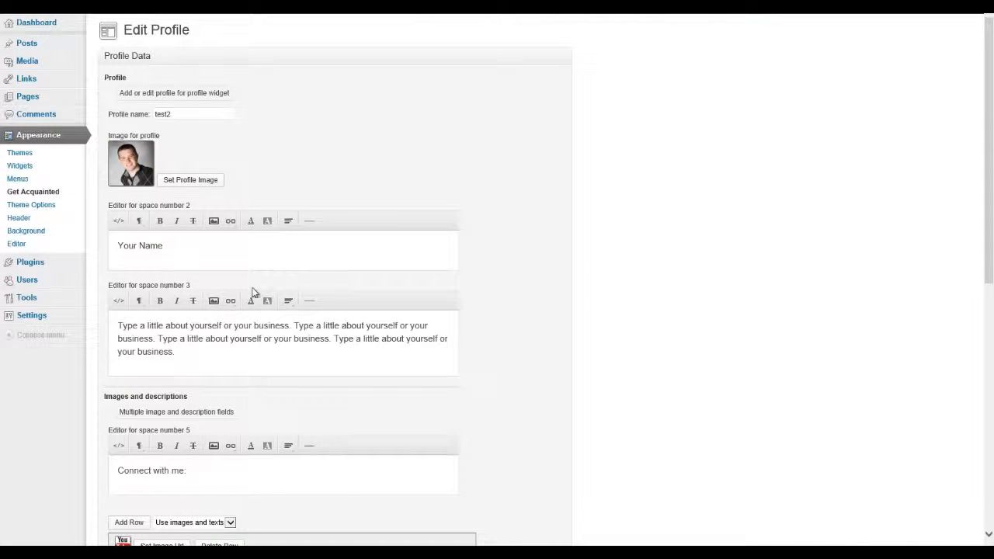
Step: Examine the CSS styles for the test2 profile widget and compare their image and numbered space rules with the profile's fields
scroll(366, 206, "down", 6)
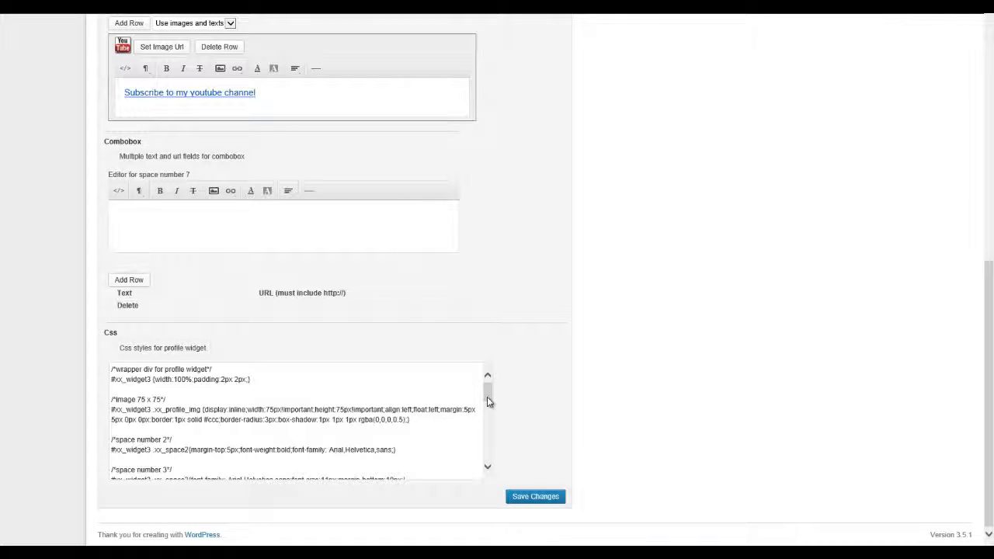
mouse_move(488, 401)
left_mouse_down()
mouse_move(492, 410)
mouse_move(488, 403)
left_mouse_up()
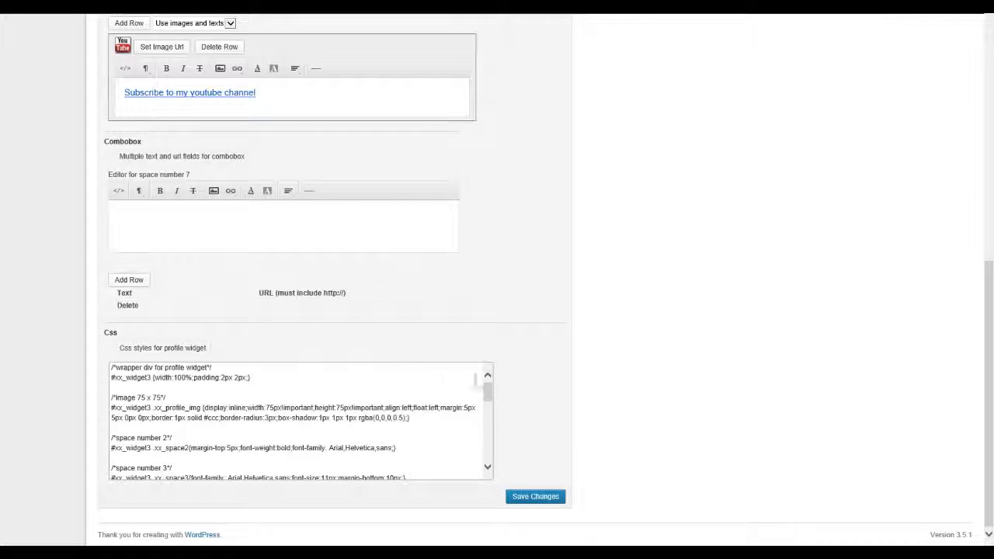
mouse_move(488, 393)
left_mouse_down()
mouse_move(496, 461)
mouse_move(489, 395)
left_mouse_up()
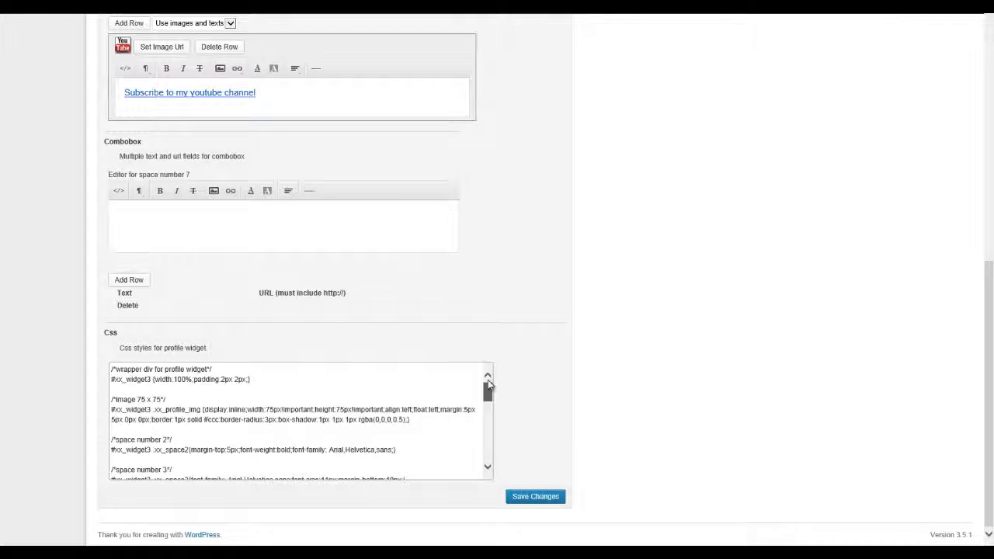
mouse_move(490, 394)
left_mouse_down()
mouse_move(494, 463)
mouse_move(493, 392)
left_mouse_up()
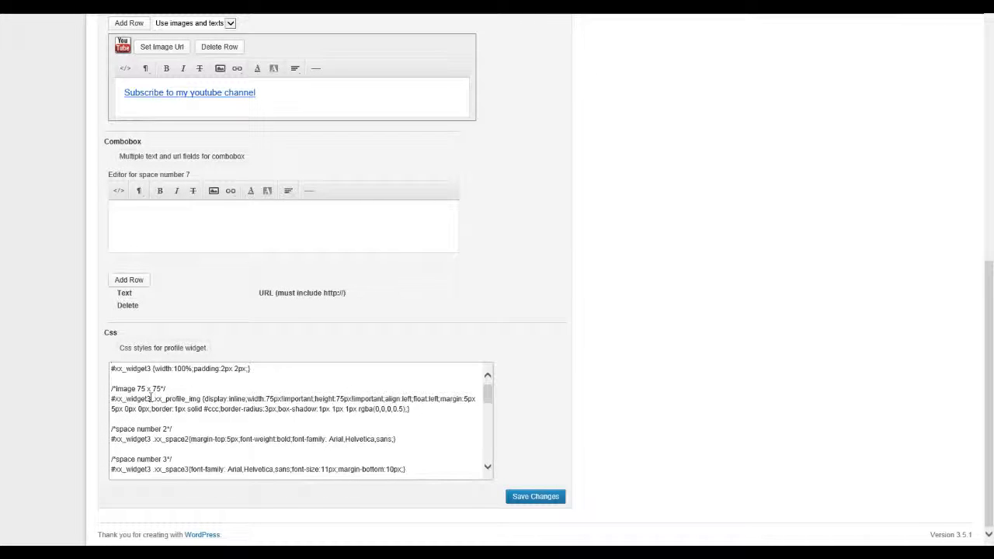
scroll(390, 331, "up", 4)
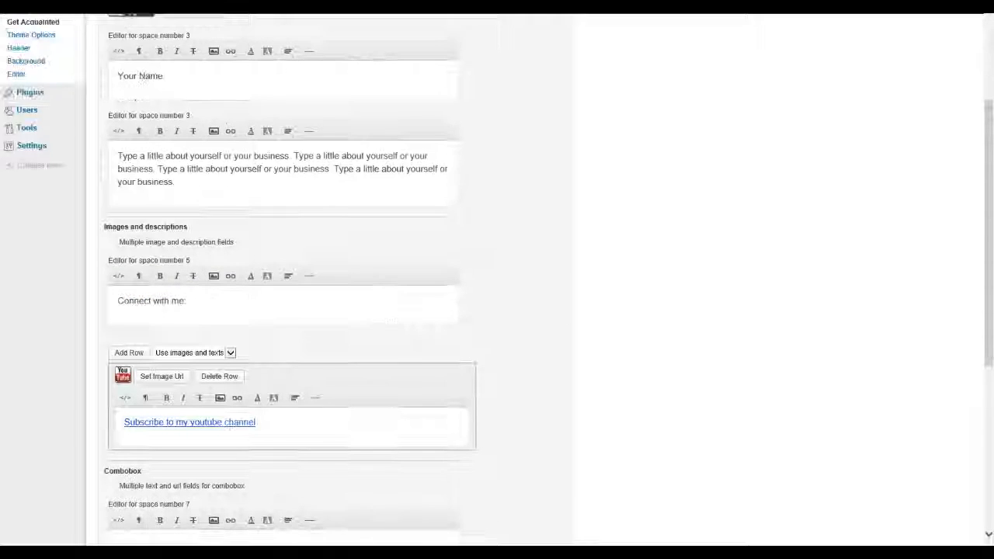
scroll(399, 301, "up", 2)
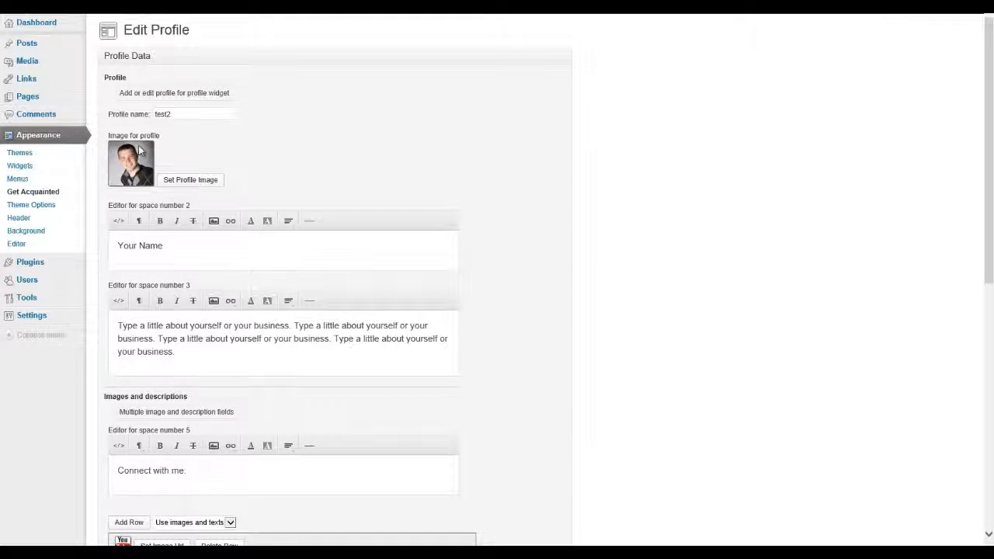
scroll(222, 204, "down", 5)
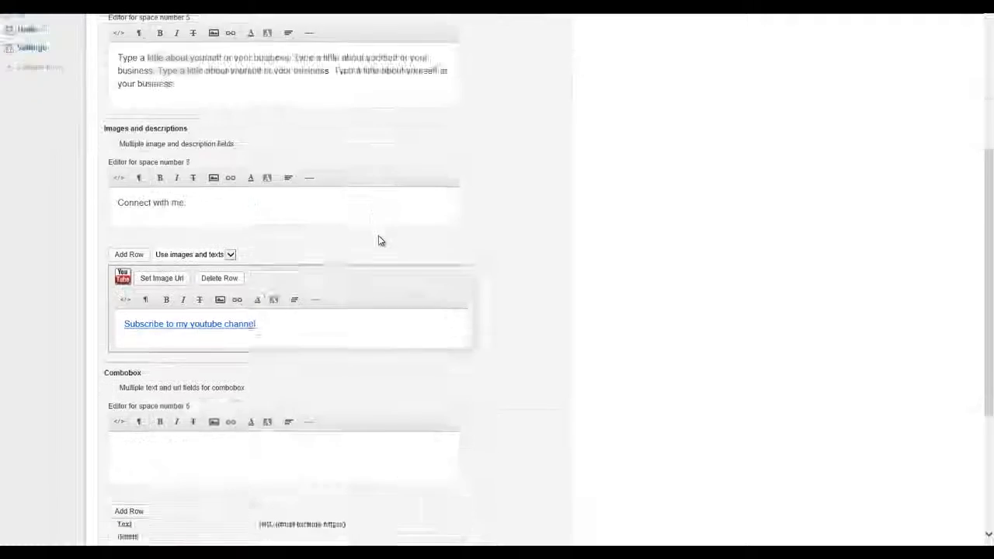
scroll(307, 253, "down", 1)
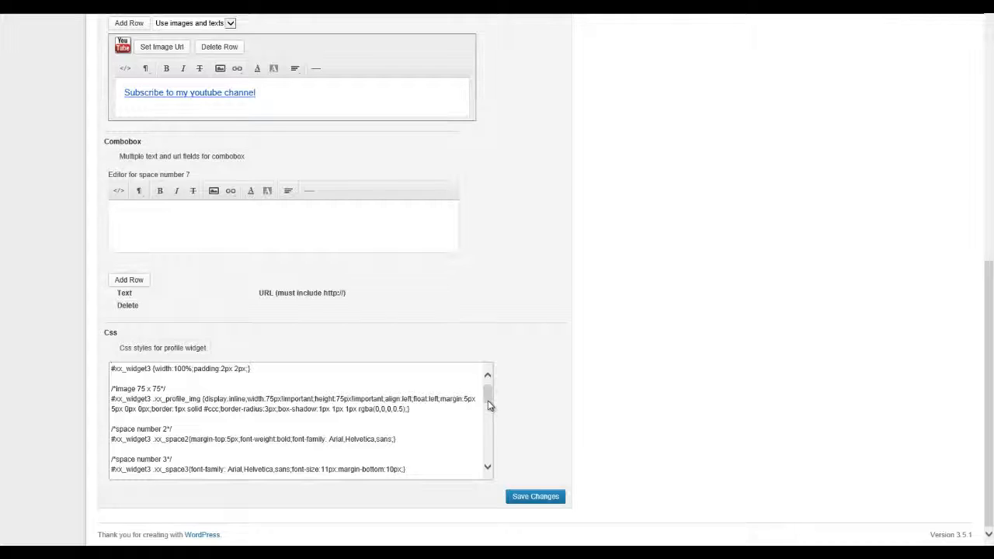
scroll(705, 46, "up", 6)
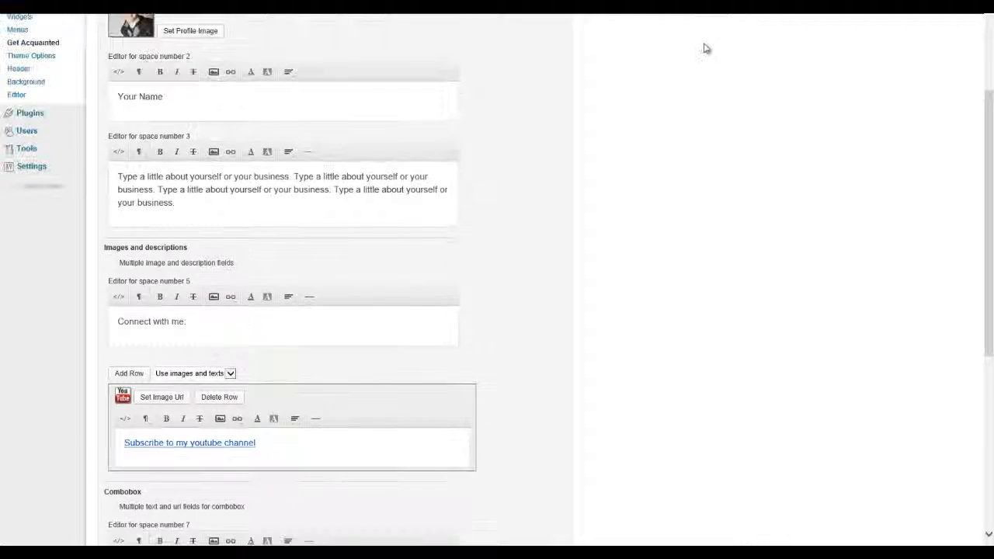